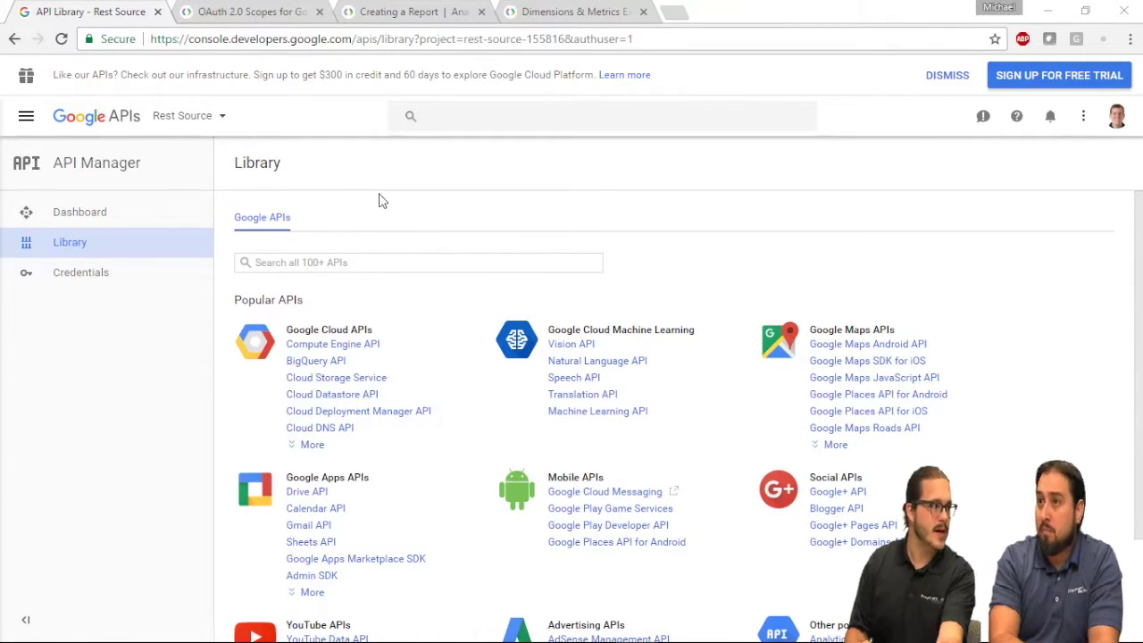
Search the API library for analytics and open the Google Analytics Reporting API overview.
{"action": "left_click", "coordinate": [385, 39]}
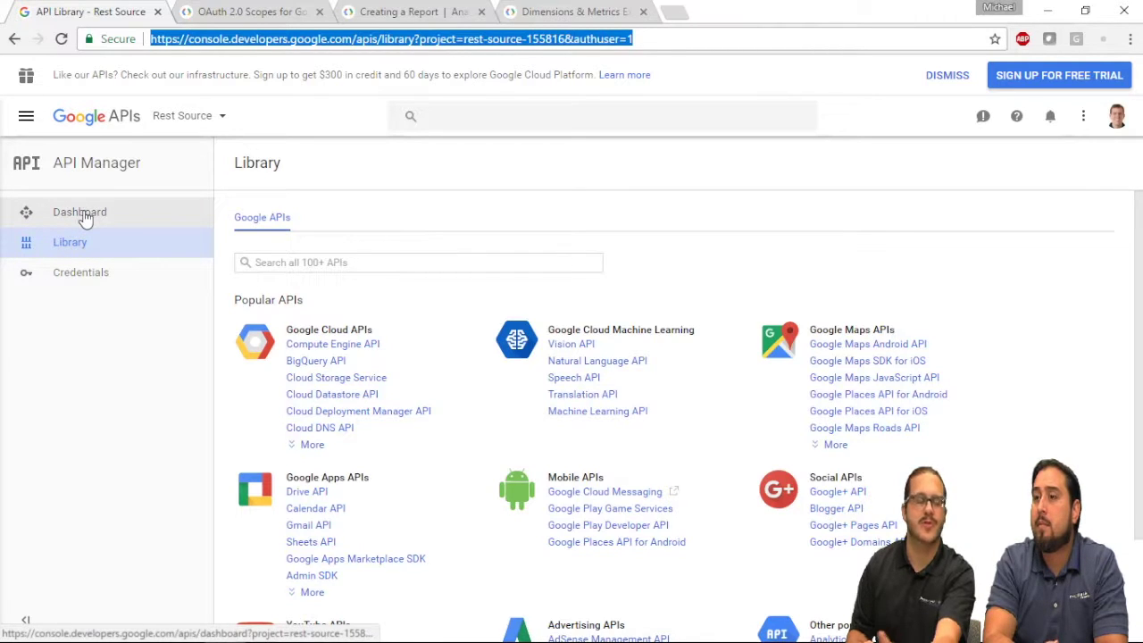
{"action": "left_click", "coordinate": [311, 266]}
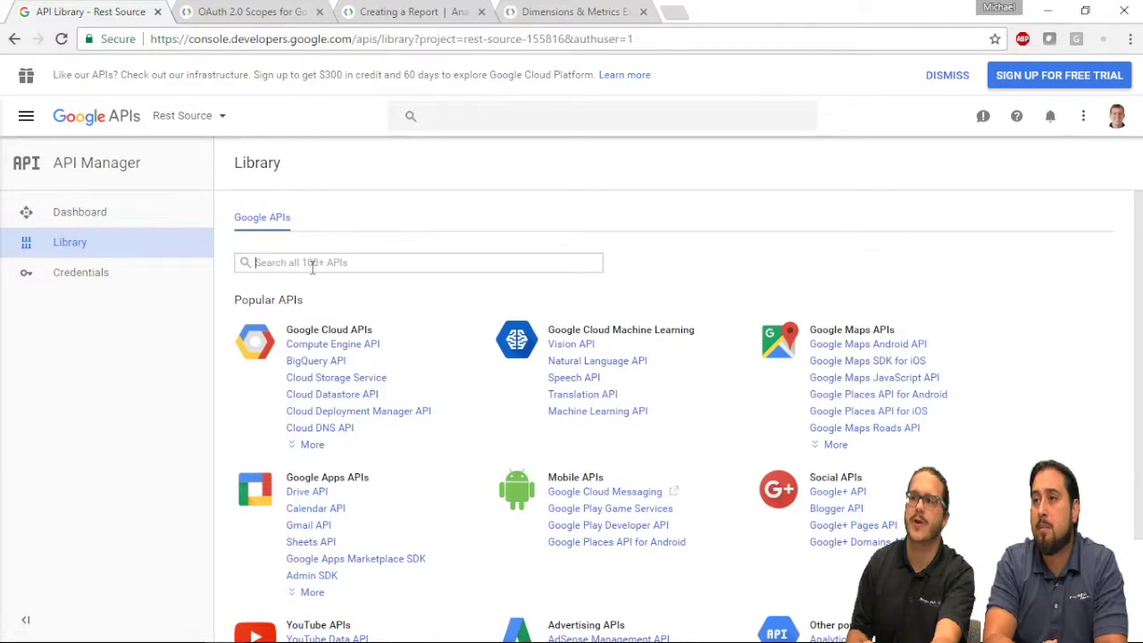
{"action": "type", "text": "analyti"}
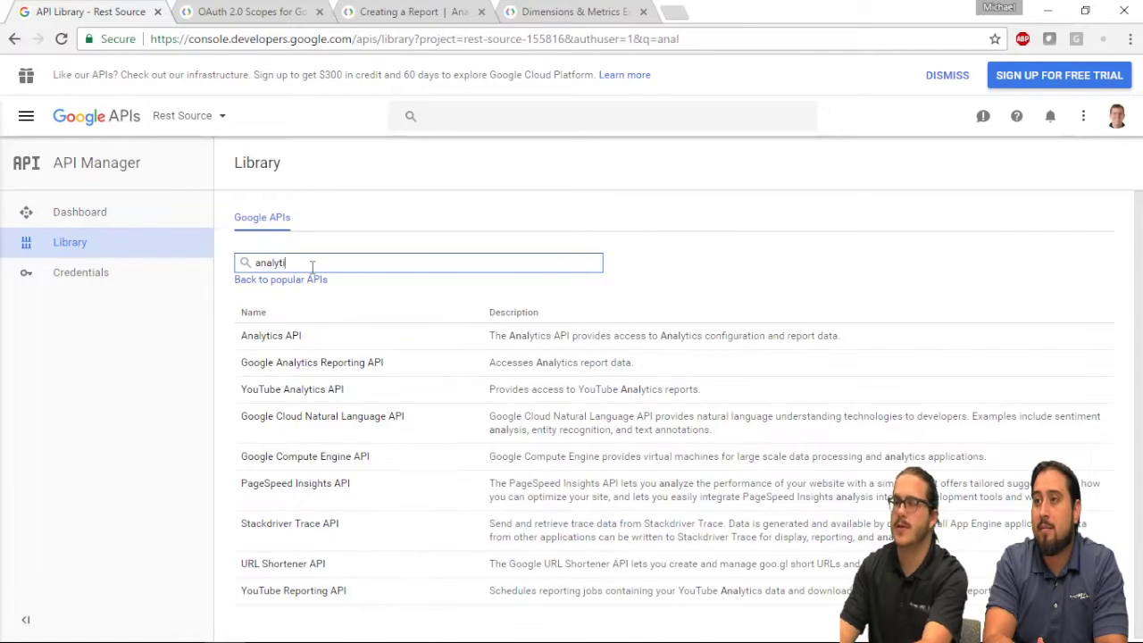
{"action": "type", "text": "cs"}
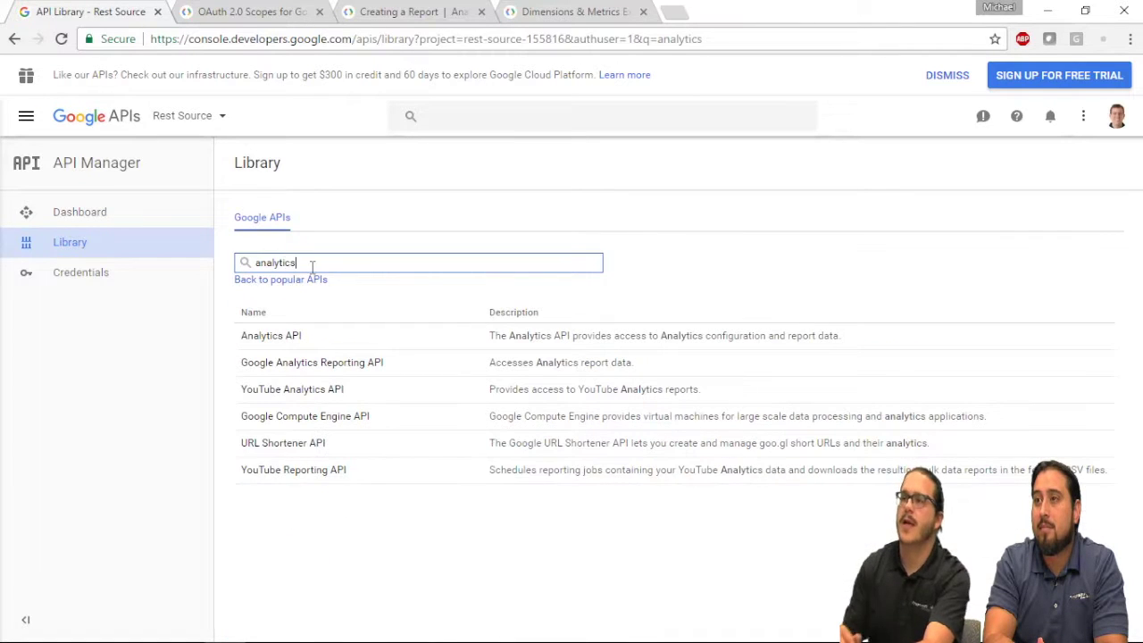
{"action": "left_click", "coordinate": [346, 366]}
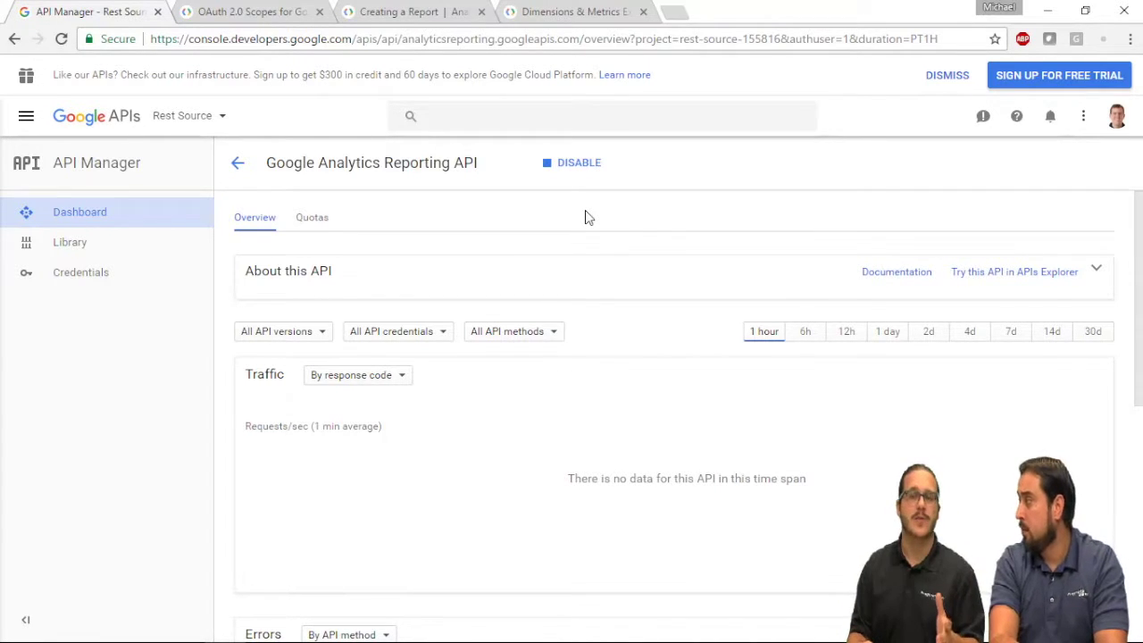
Start creating a new OAuth client ID with Web application as the application type.
{"action": "left_click", "coordinate": [93, 276]}
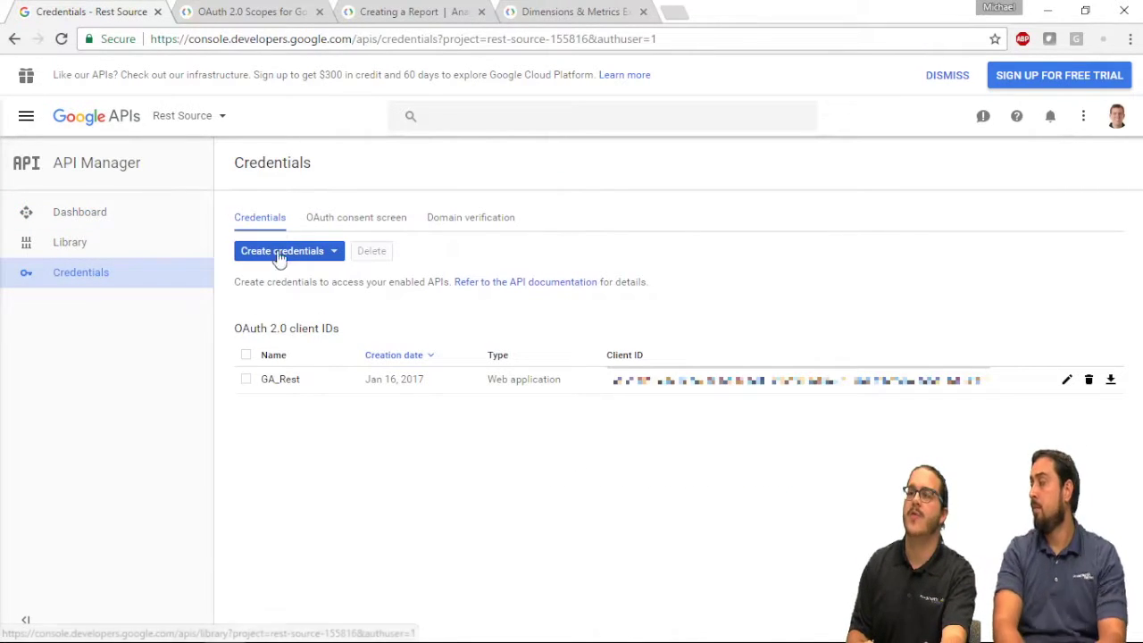
{"action": "left_click", "coordinate": [335, 254]}
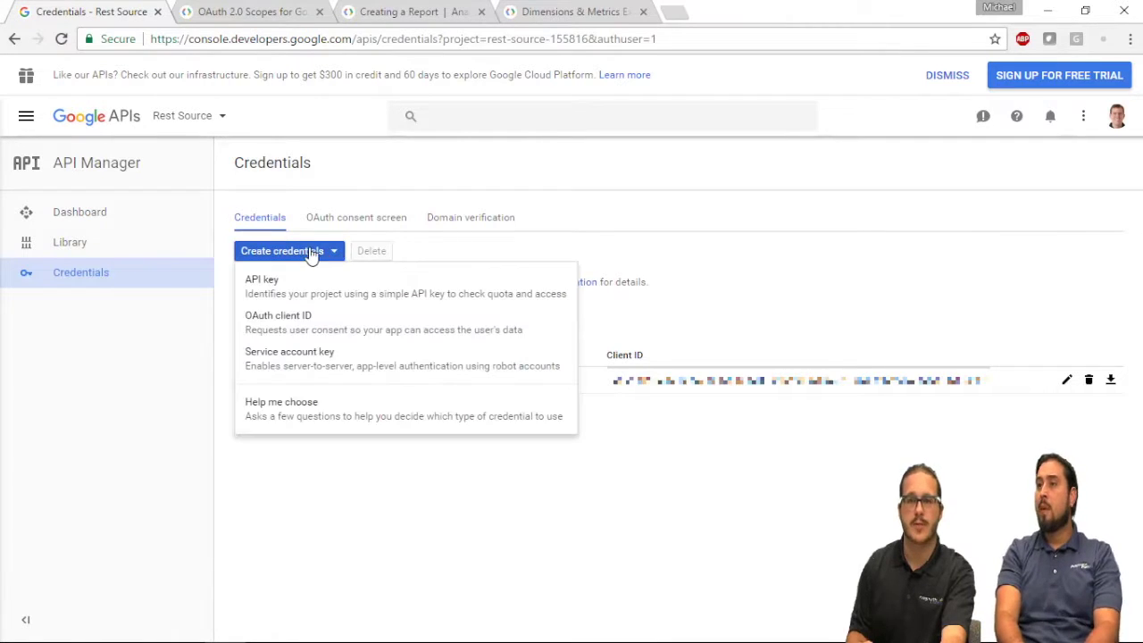
{"action": "left_click", "coordinate": [343, 327]}
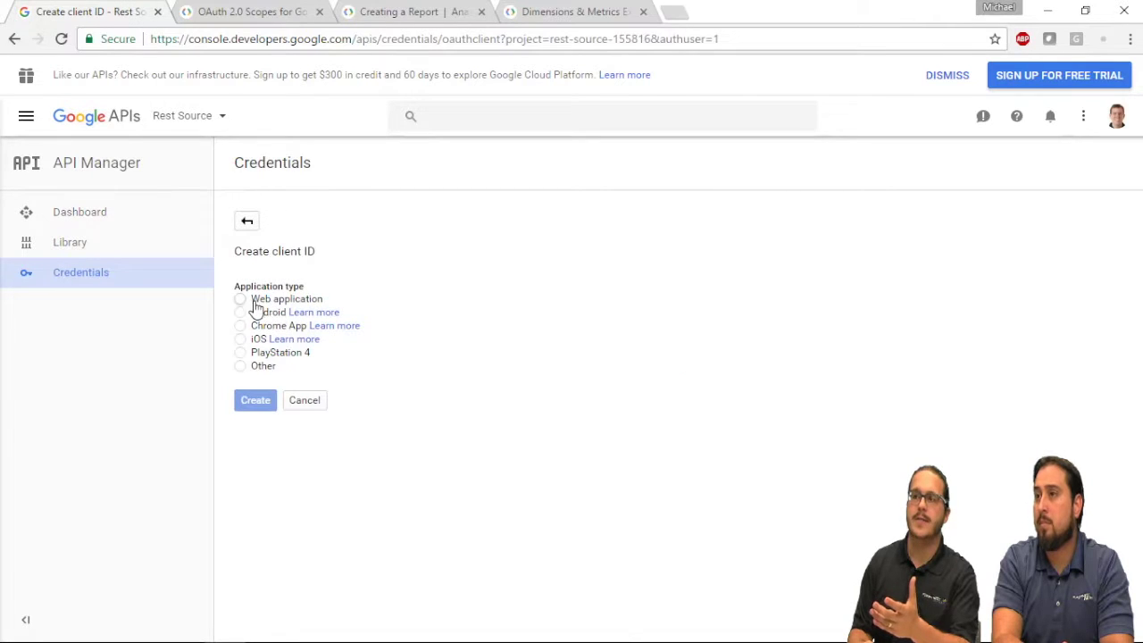
{"action": "left_click", "coordinate": [253, 301]}
Examine the name, authorized JavaScript origins and authorized redirect URI fields of the new client ID form.
{"action": "left_click", "coordinate": [390, 412]}
{"action": "scroll", "coordinate": [326, 612], "scroll_direction": "down", "scroll_amount": 1}
{"action": "scroll", "coordinate": [330, 607], "scroll_direction": "up", "scroll_amount": 1}
{"action": "left_click", "coordinate": [339, 620]}
{"action": "left_click_drag", "start_coordinate": [323, 407], "coordinate": [163, 429]}
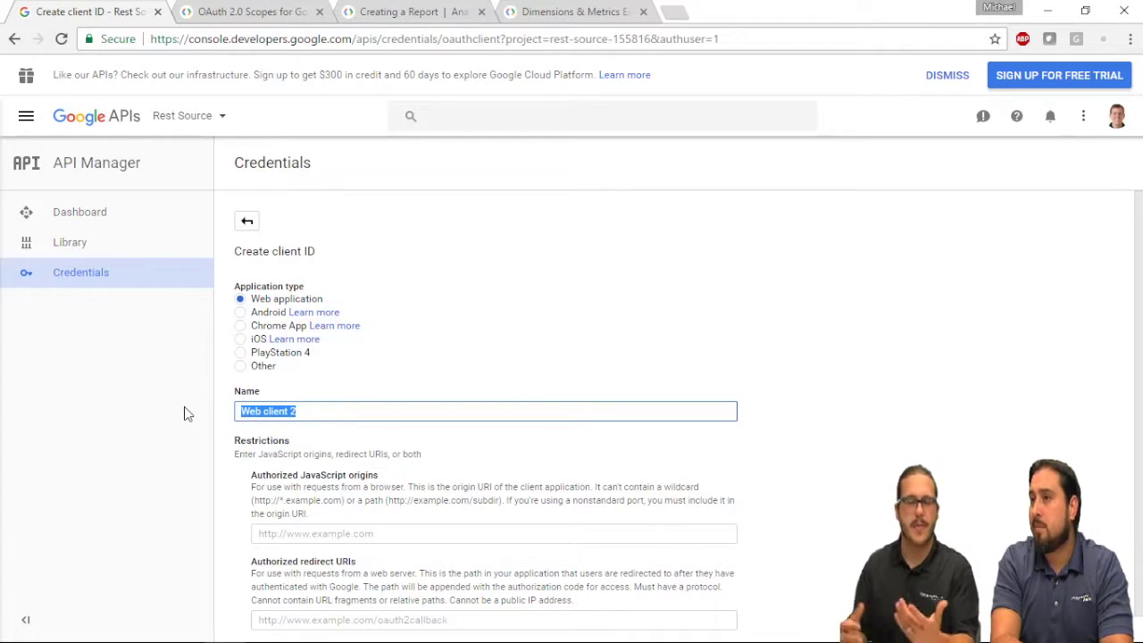
{"action": "left_click", "coordinate": [377, 620]}
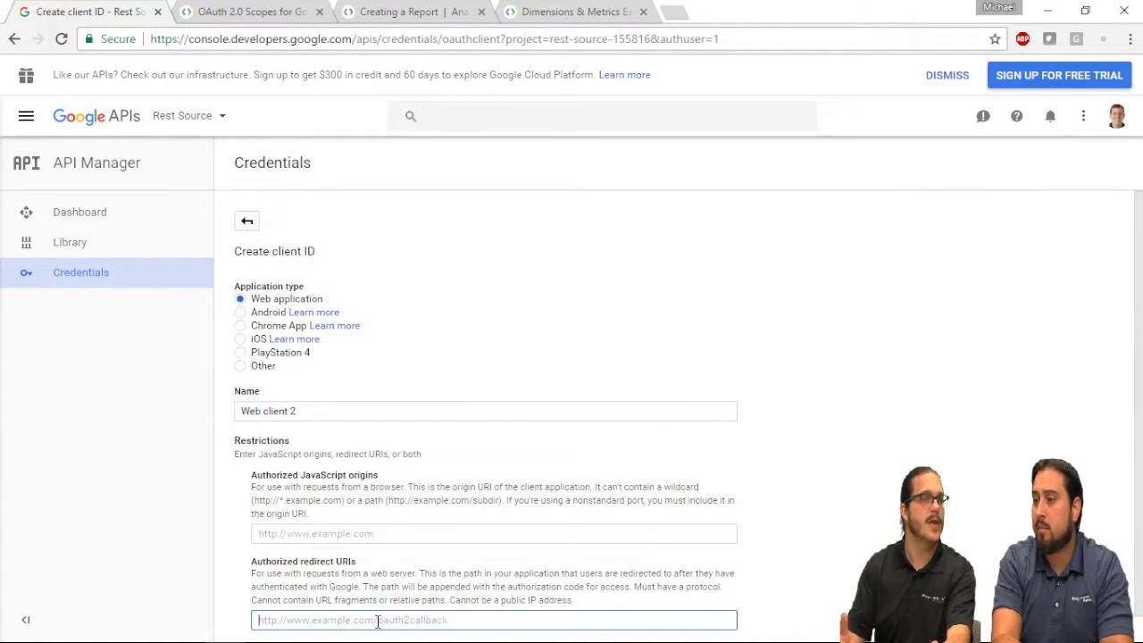
{"action": "scroll", "coordinate": [532, 500], "scroll_direction": "down", "scroll_amount": 1}
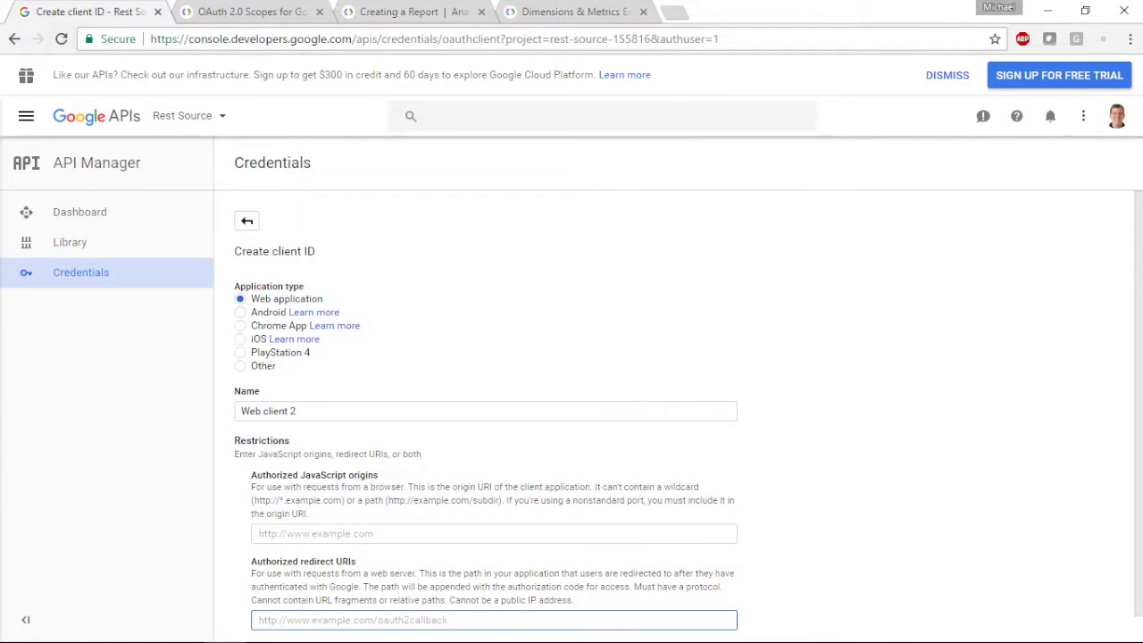
{"action": "left_click", "coordinate": [898, 522]}
{"action": "scroll", "coordinate": [897, 523], "scroll_direction": "down", "scroll_amount": 1}
{"action": "scroll", "coordinate": [898, 522], "scroll_direction": "up", "scroll_amount": 1}
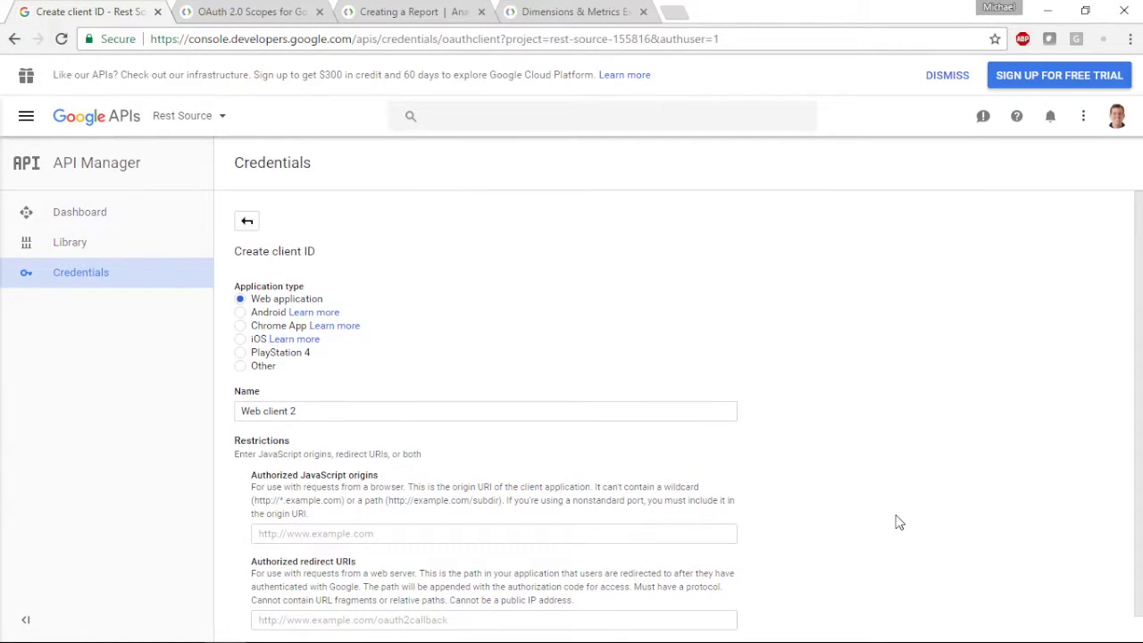
Leave the new client form and review the existing GA_Rest OAuth client's ID, secret and authorized redirect URIs.
{"action": "left_click", "coordinate": [81, 275]}
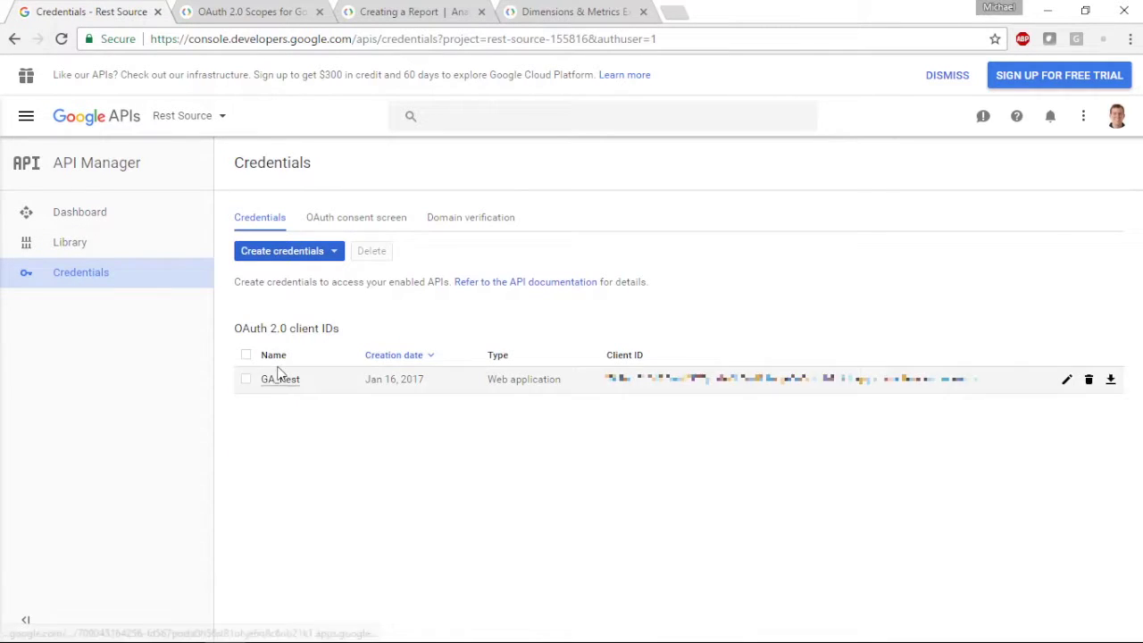
{"action": "left_click_drag", "start_coordinate": [242, 328], "coordinate": [346, 331]}
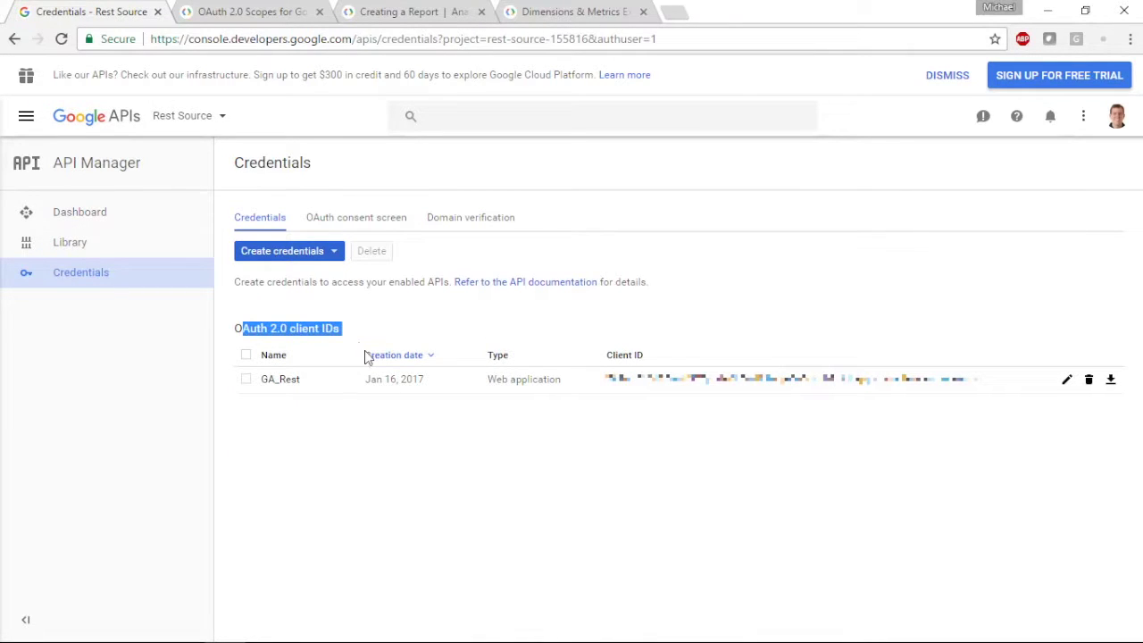
{"action": "left_click", "coordinate": [330, 418]}
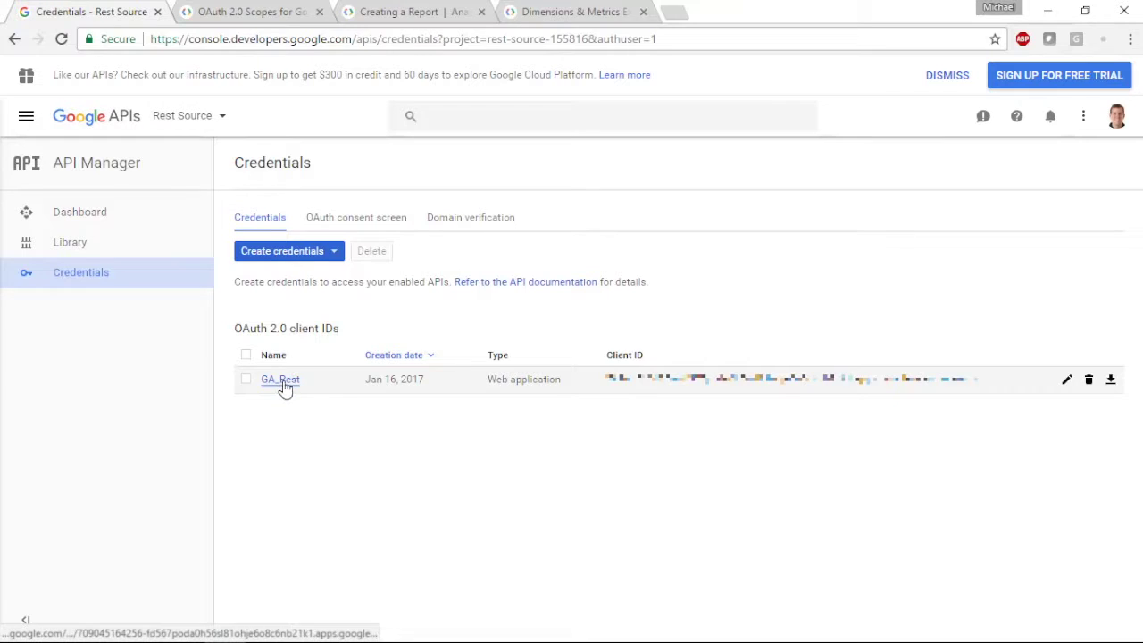
{"action": "left_click", "coordinate": [282, 382]}
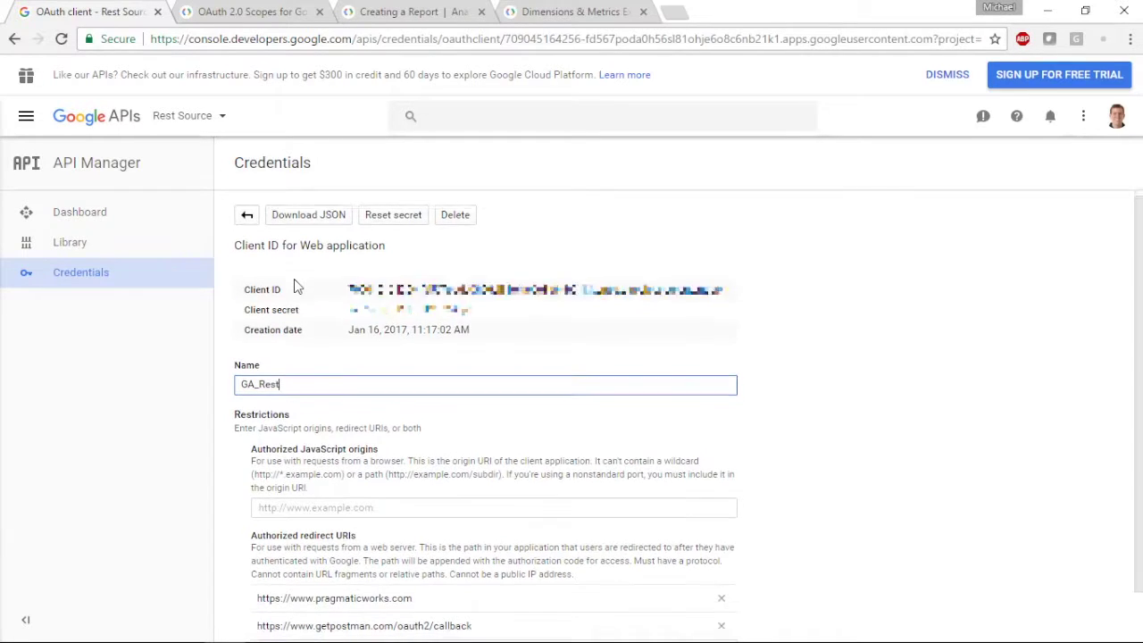
{"action": "scroll", "coordinate": [294, 286], "scroll_direction": "down", "scroll_amount": 1}
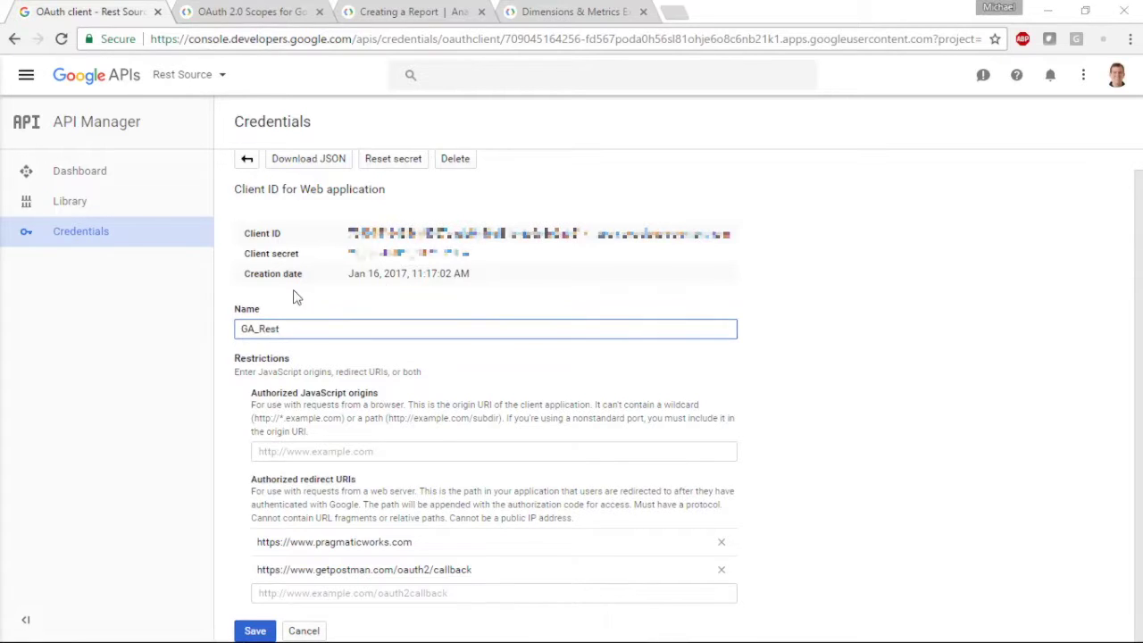
Switch to Visual Studio and examine the connection manager options of the TF Rest Source, closing its editor without changes.
{"action": "key", "text": "super+Tab"}
{"action": "key", "text": "Right"}
{"action": "key", "text": "Return"}
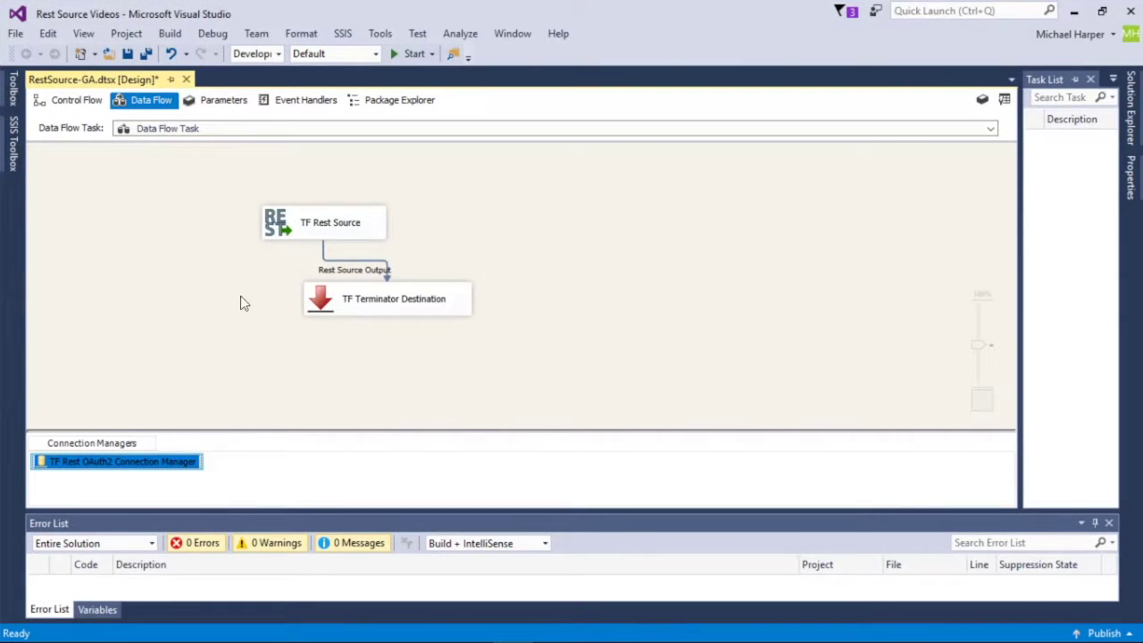
{"action": "left_click", "coordinate": [280, 227]}
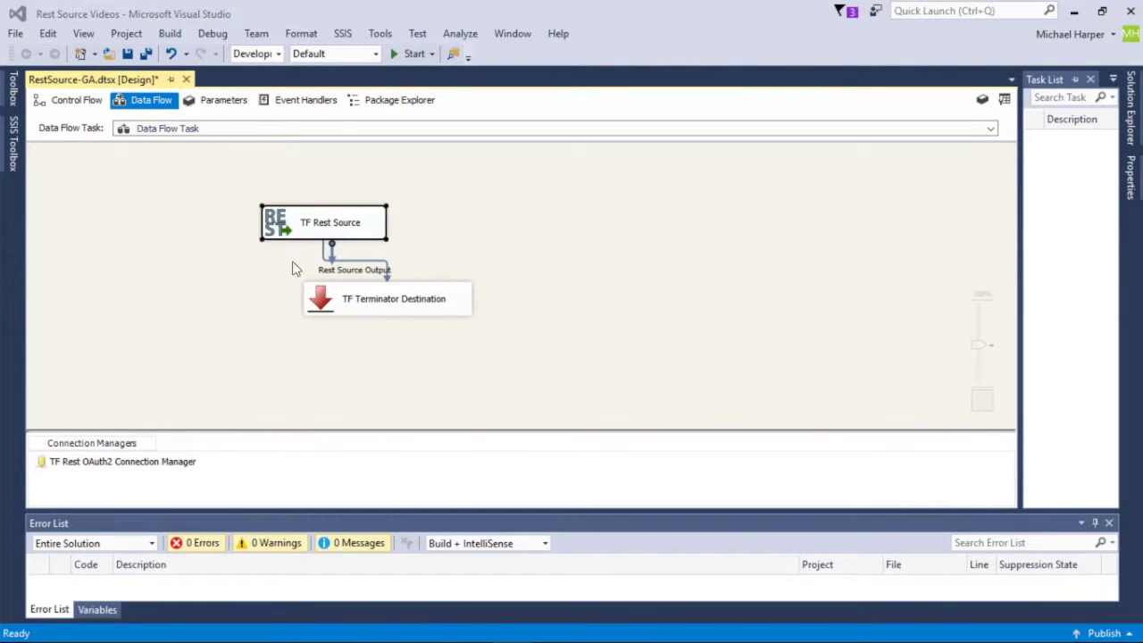
{"action": "left_click_drag", "start_coordinate": [454, 622], "coordinate": [517, 133]}
{"action": "left_click", "coordinate": [519, 224]}
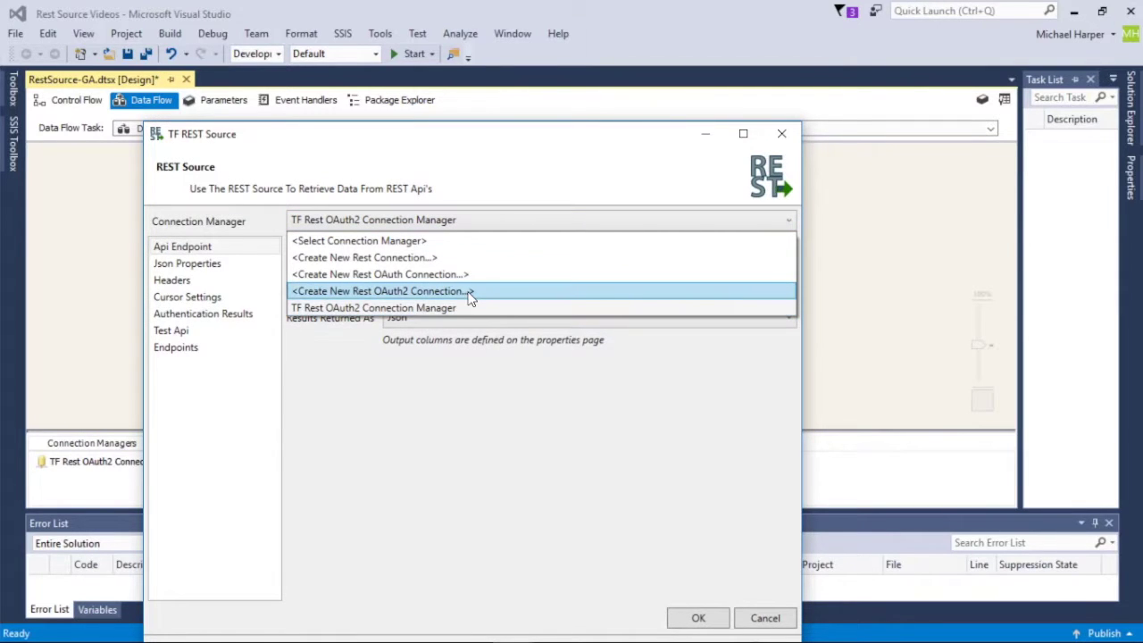
{"action": "left_click", "coordinate": [762, 623]}
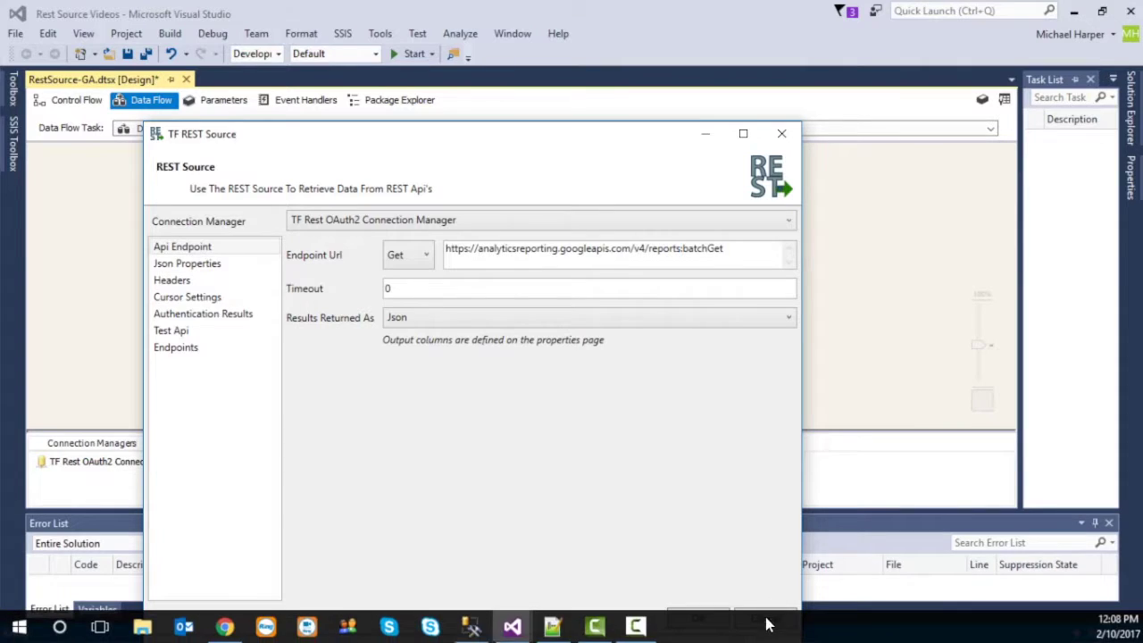
{"action": "left_click", "coordinate": [765, 617]}
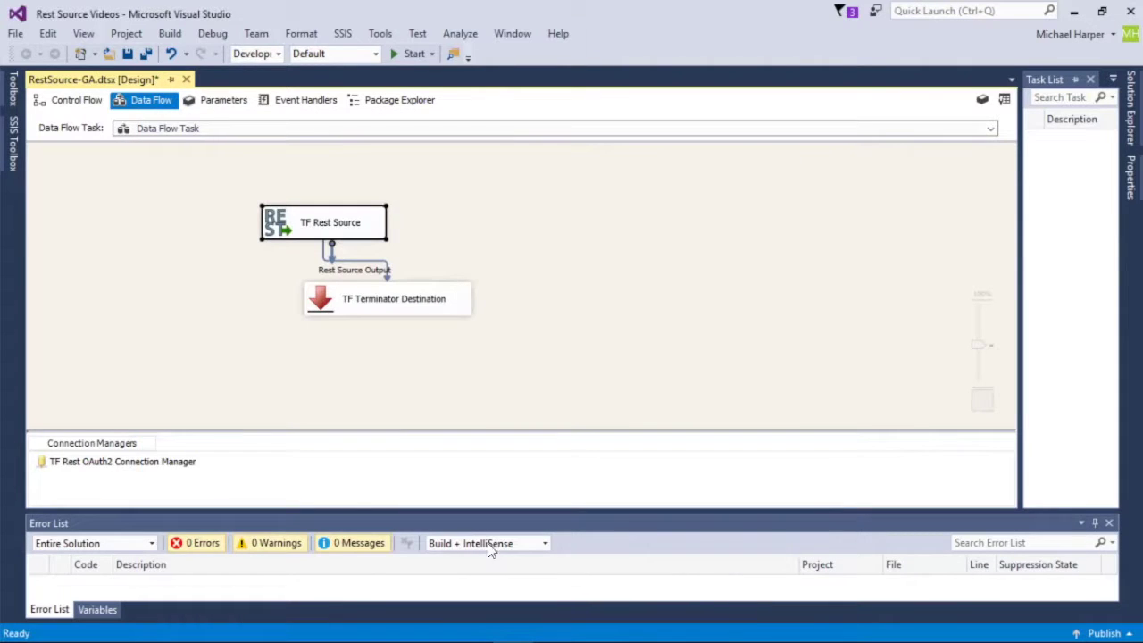
Open the TF Rest OAuth2 Connection Manager's settings and view its general token getter, closing the getter unused.
{"action": "left_click", "coordinate": [116, 461]}
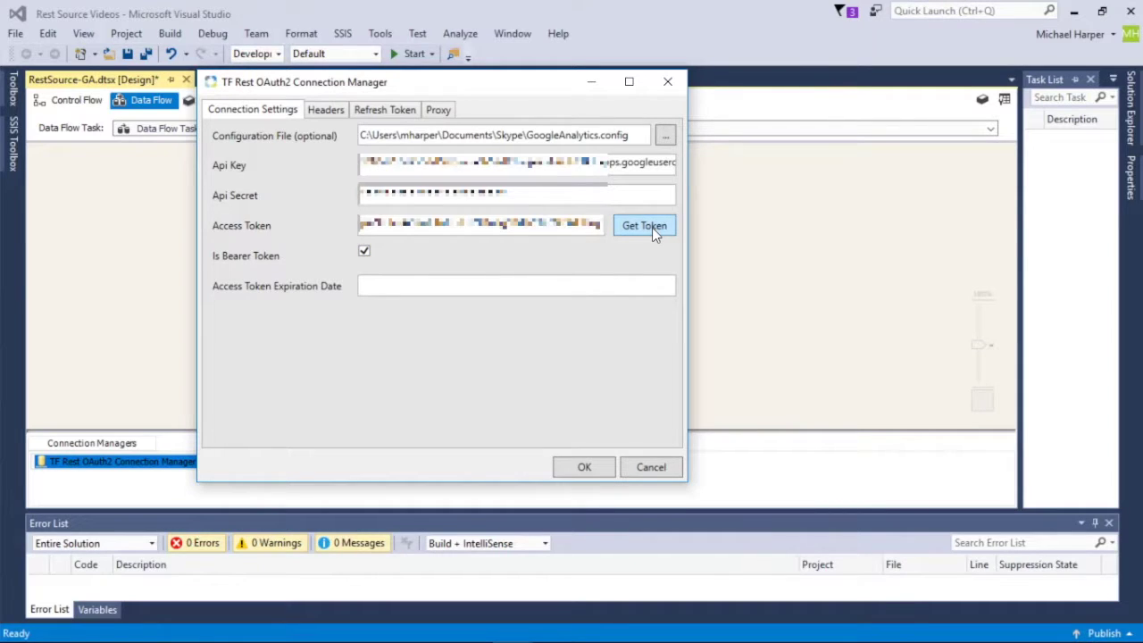
{"action": "left_click", "coordinate": [652, 228]}
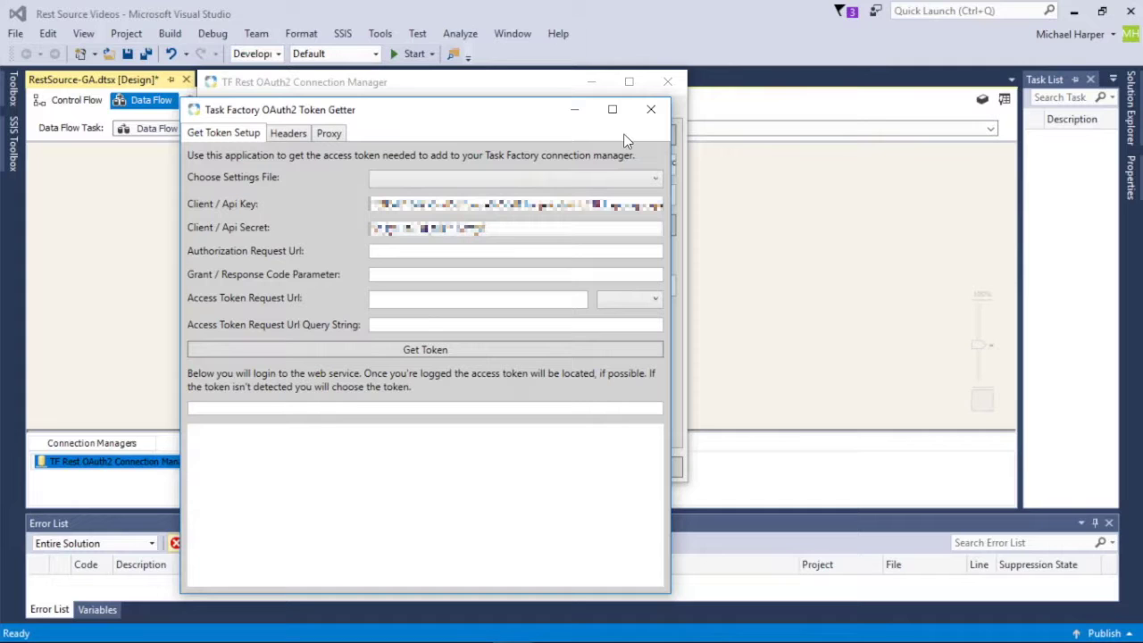
{"action": "left_click", "coordinate": [651, 109]}
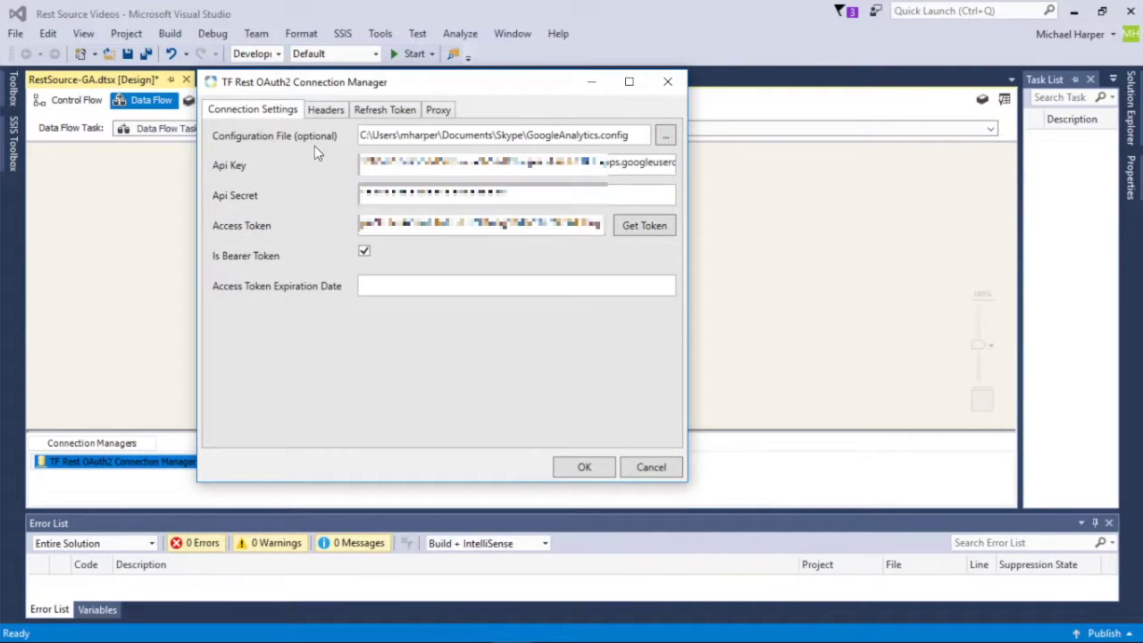
Load GoogleAnalytics.config as the connection manager's configuration file.
{"action": "left_click", "coordinate": [666, 140]}
{"action": "left_click", "coordinate": [454, 216]}
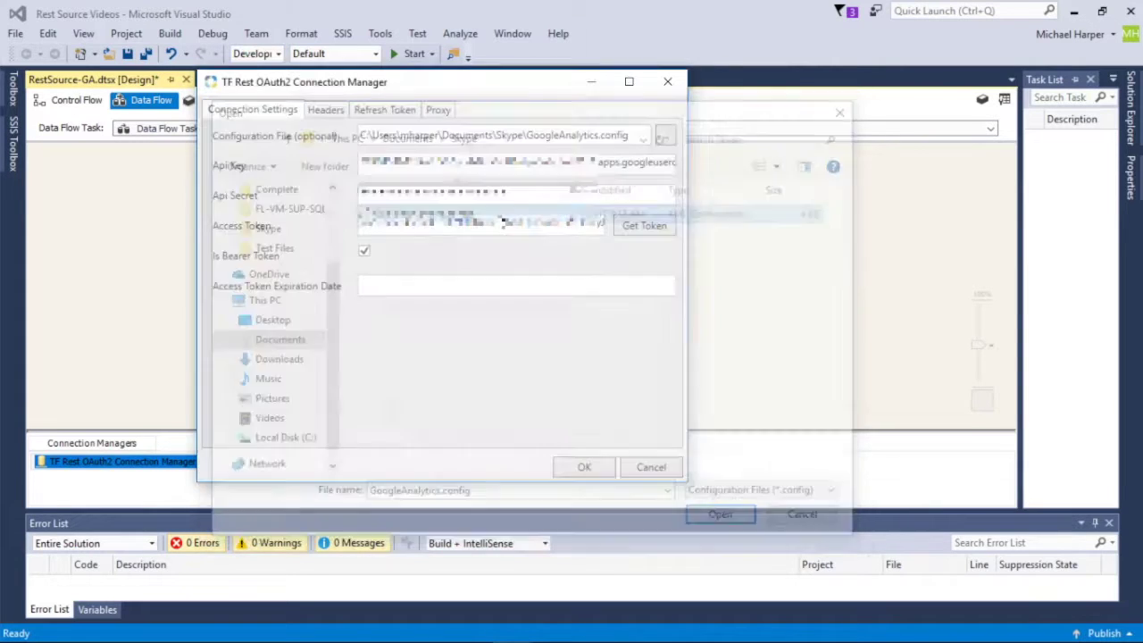
{"action": "double_click", "coordinate": [502, 218]}
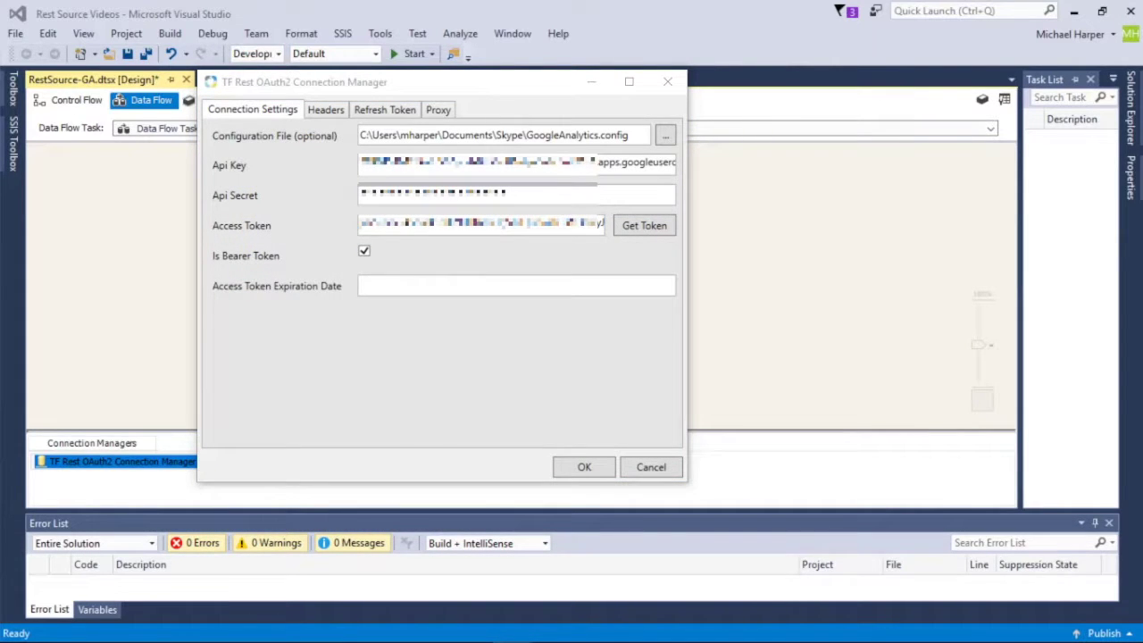
{"action": "left_click_drag", "start_coordinate": [753, 283], "coordinate": [281, 127]}
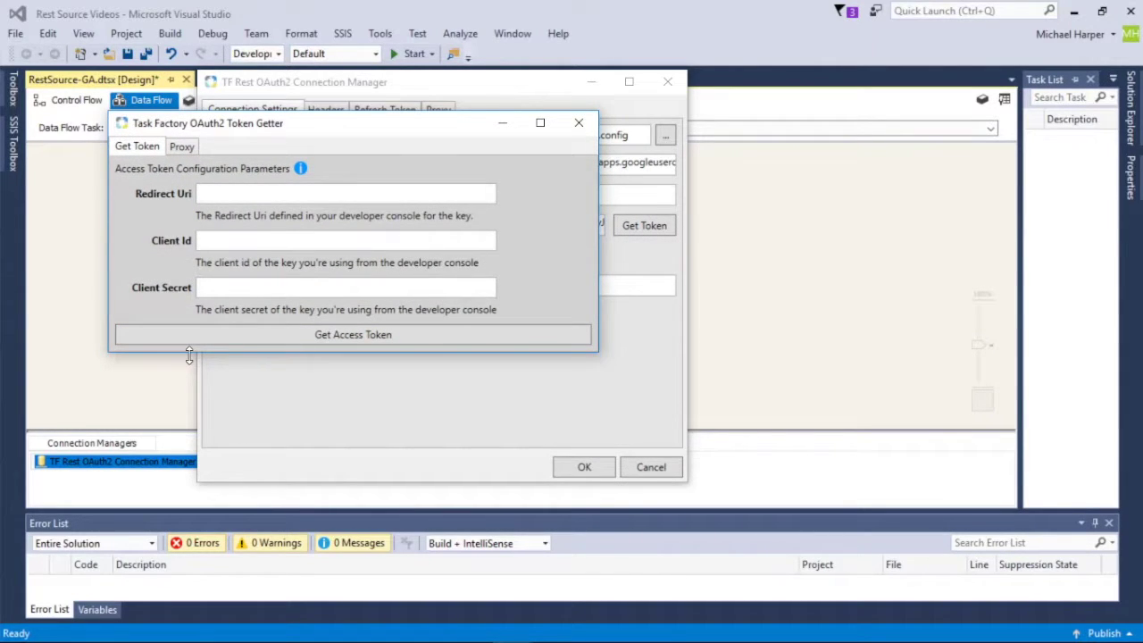
{"action": "left_click", "coordinate": [251, 200]}
{"action": "type", "text": "https://www.pragmaticworks.com"}
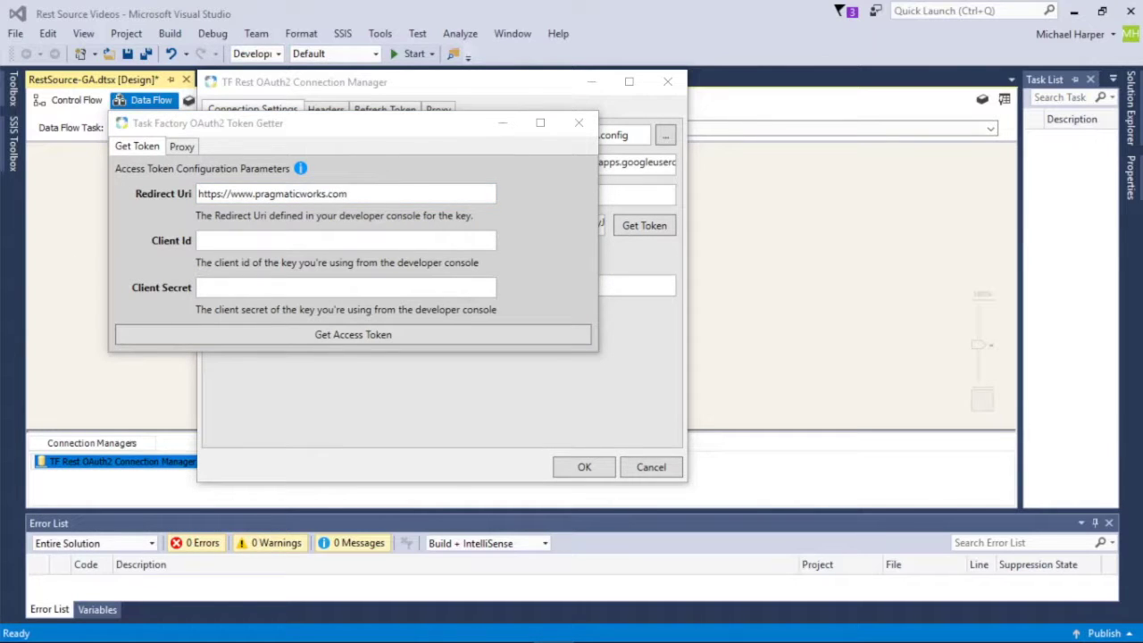
Paste the client ID and client secret, then request an access token and allow Rest Source offline access.
{"action": "left_click", "coordinate": [271, 238]}
{"action": "key", "text": "ctrl+v"}
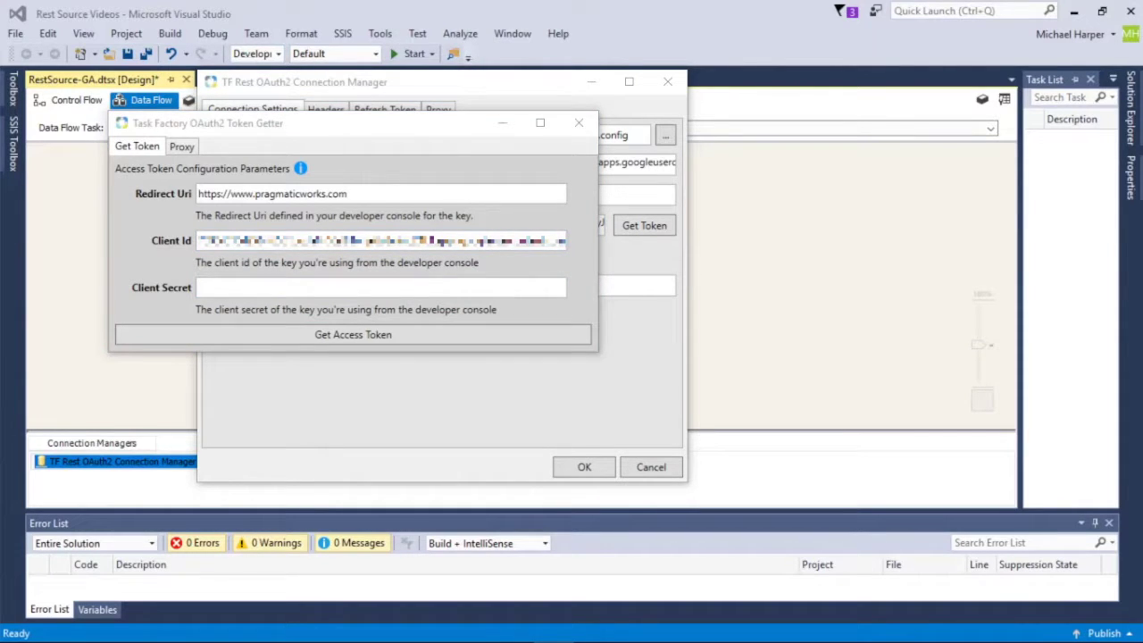
{"action": "left_click", "coordinate": [283, 290]}
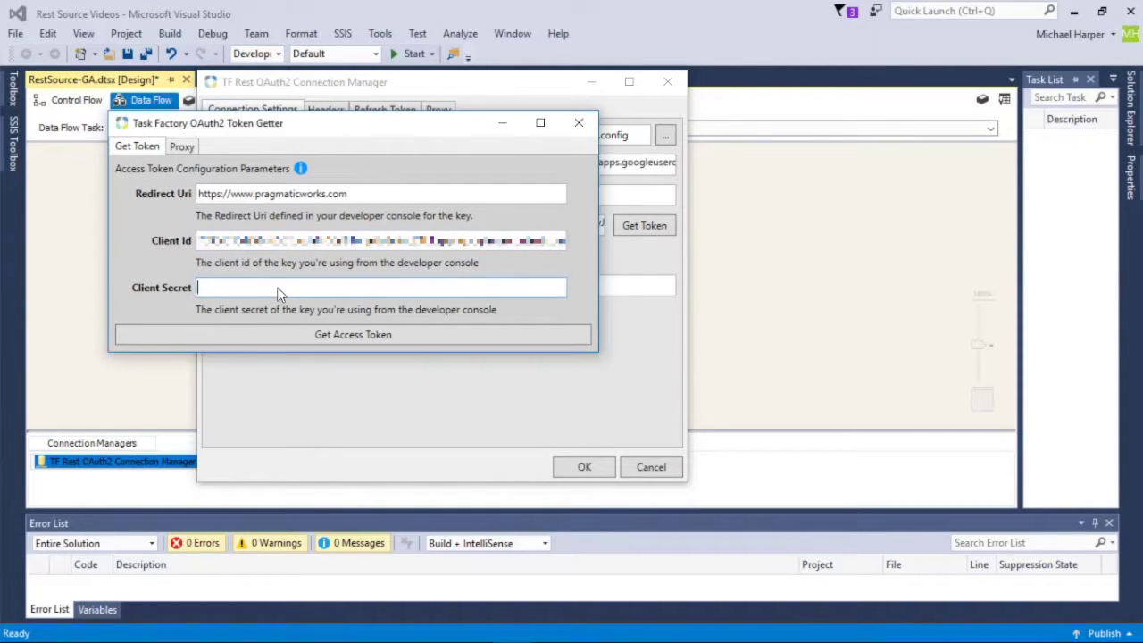
{"action": "key", "text": "ctrl+v"}
{"action": "left_click", "coordinate": [335, 337]}
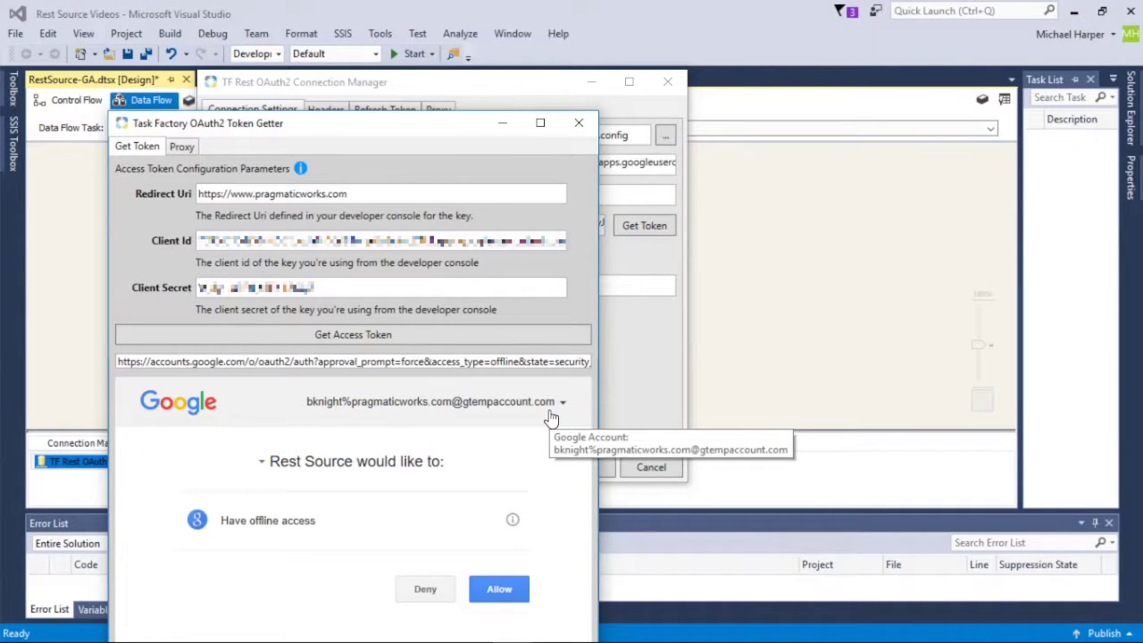
{"action": "left_click", "coordinate": [508, 591]}
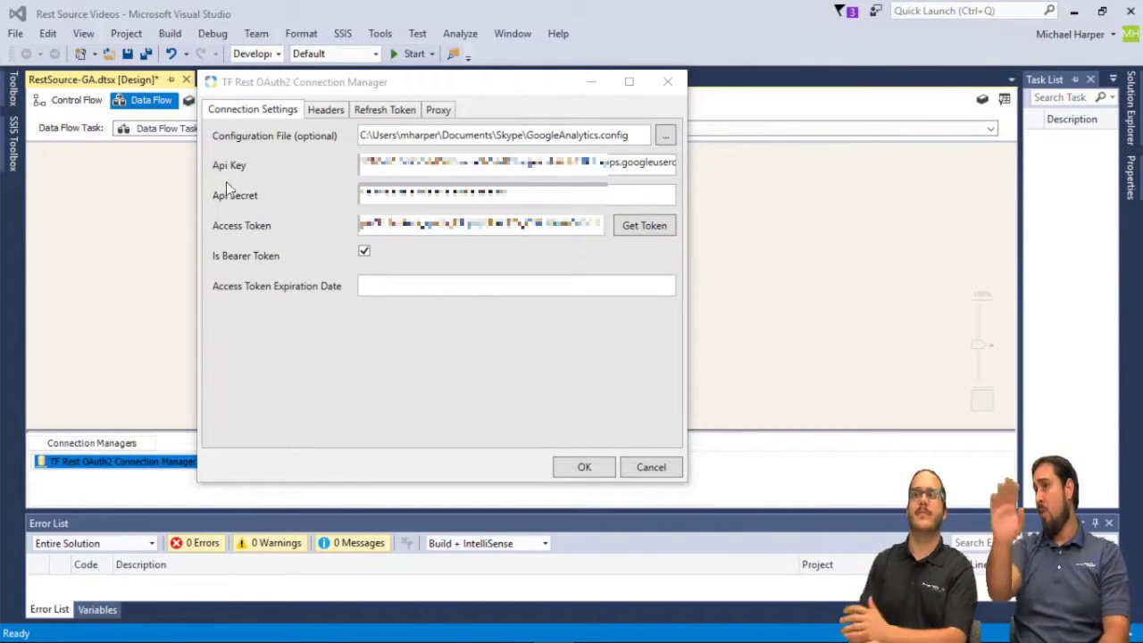
Review the connection manager's access token and its refresh token settings.
{"action": "left_click", "coordinate": [434, 237]}
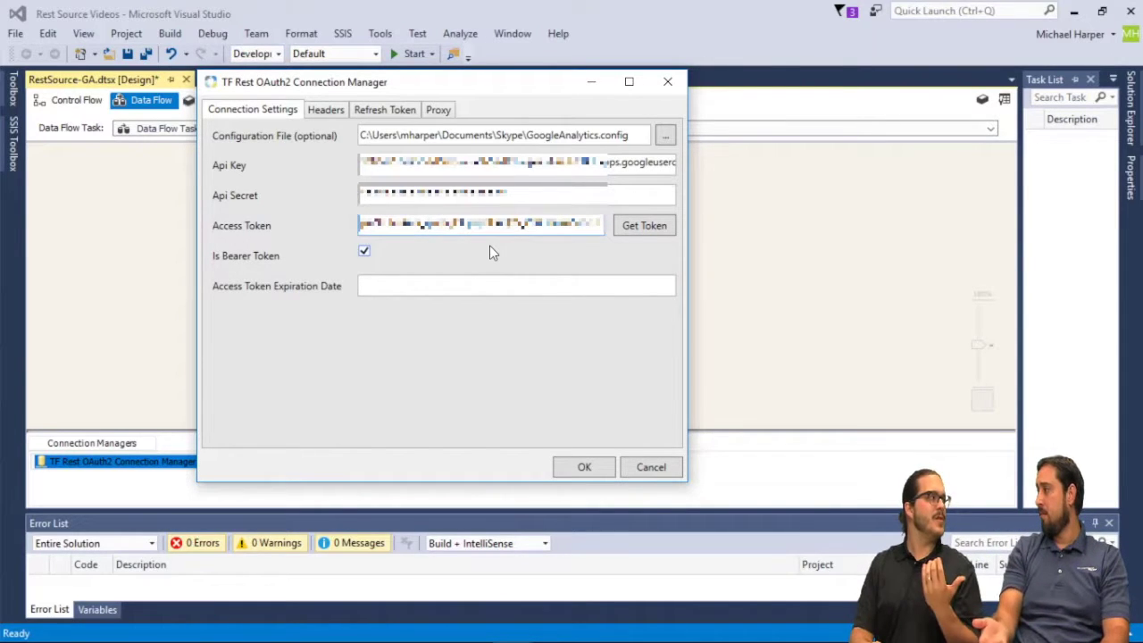
{"action": "left_click", "coordinate": [385, 107]}
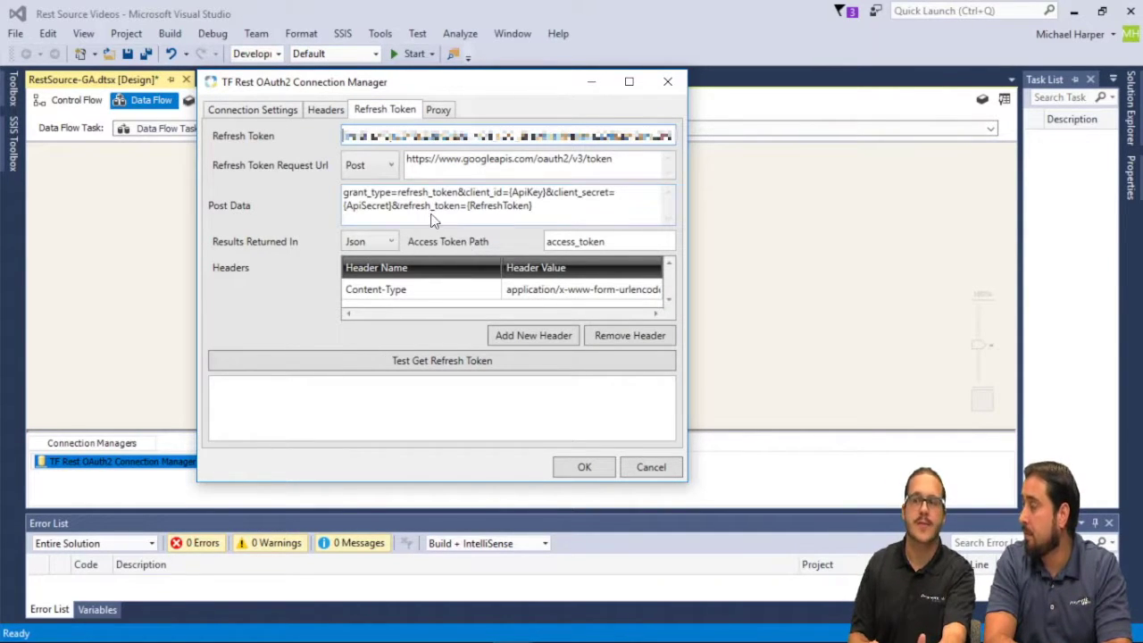
Test retrieving a token with the refresh token, and save the TF Rest OAuth2 connection manager.
{"action": "left_click", "coordinate": [428, 364]}
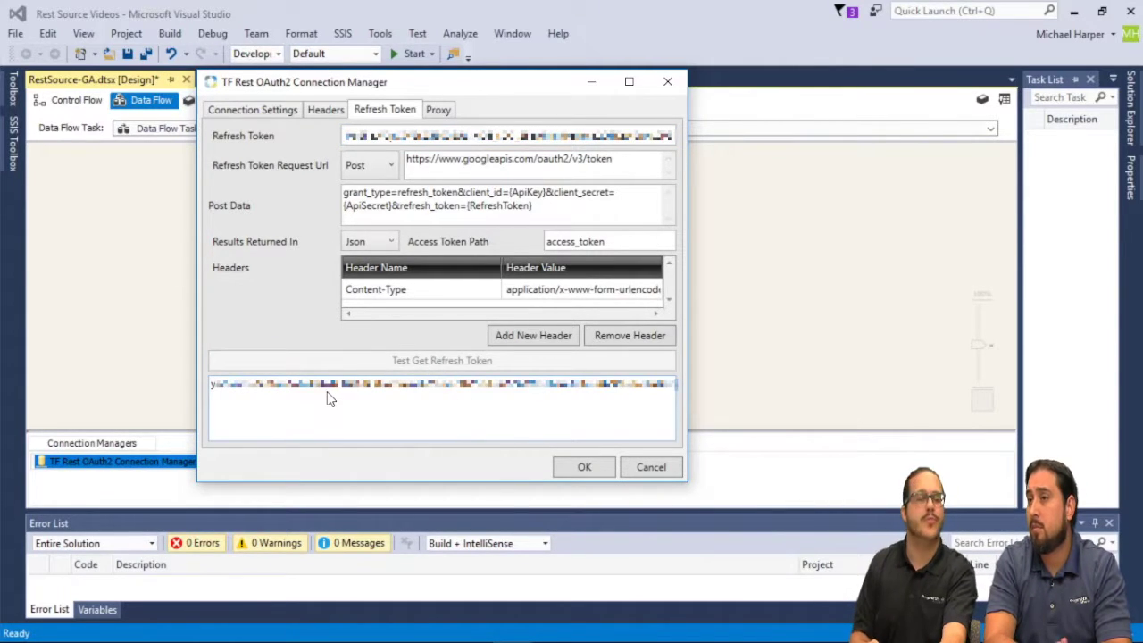
{"action": "left_click", "coordinate": [585, 467]}
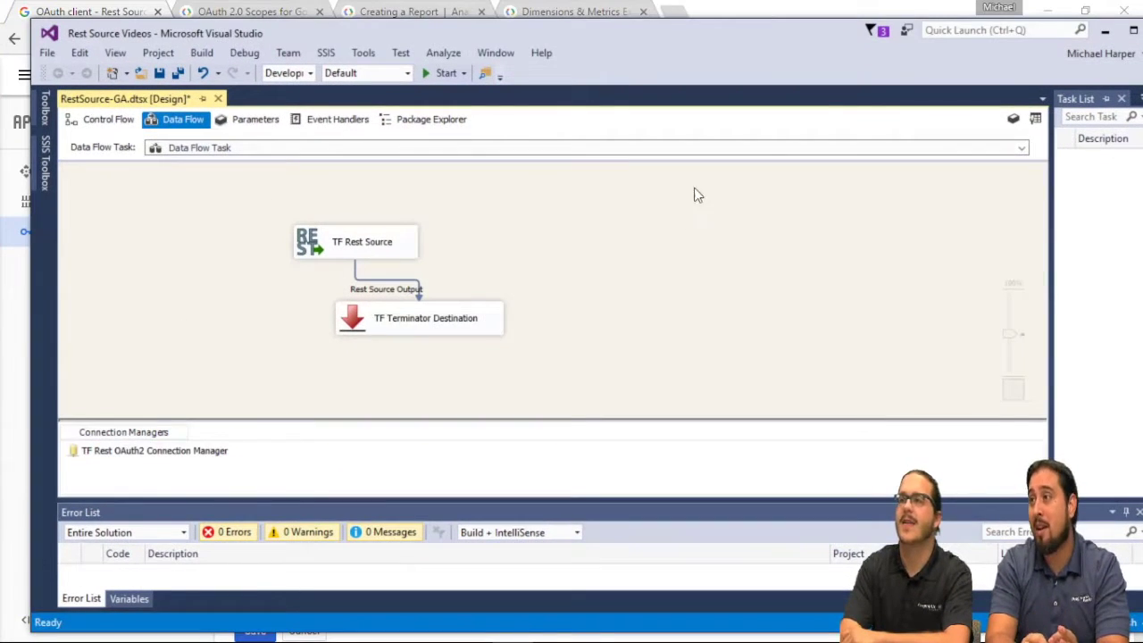
Switch to the Chrome window with the Google API pages and close the OAuth 2.0 Scopes page.
{"action": "left_click", "coordinate": [1133, 29]}
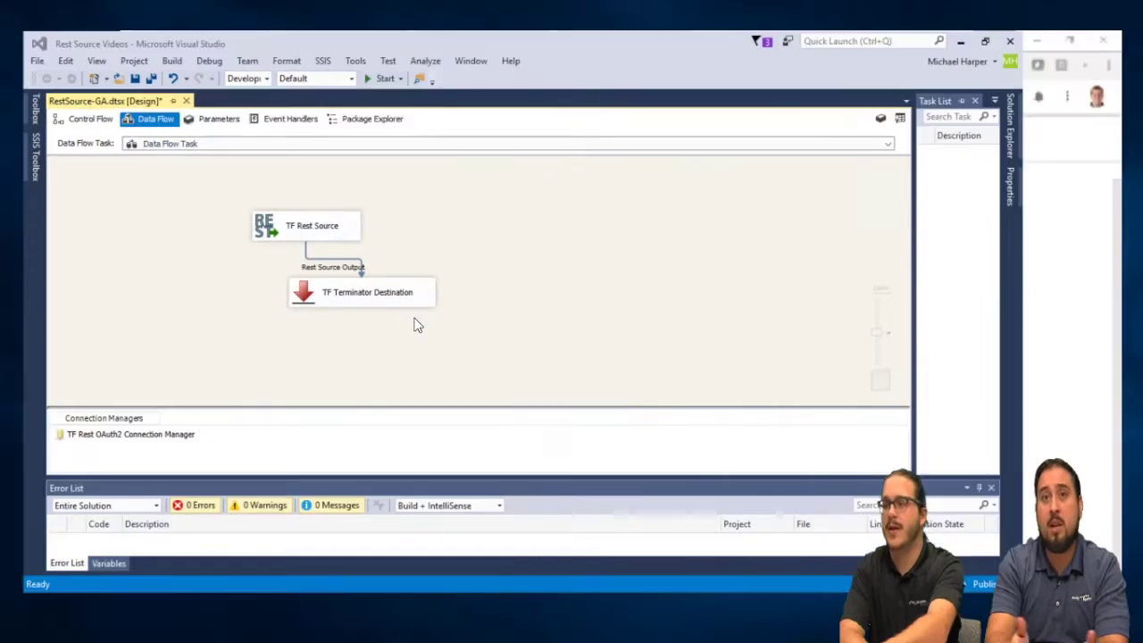
{"action": "key", "text": "alt+Tab"}
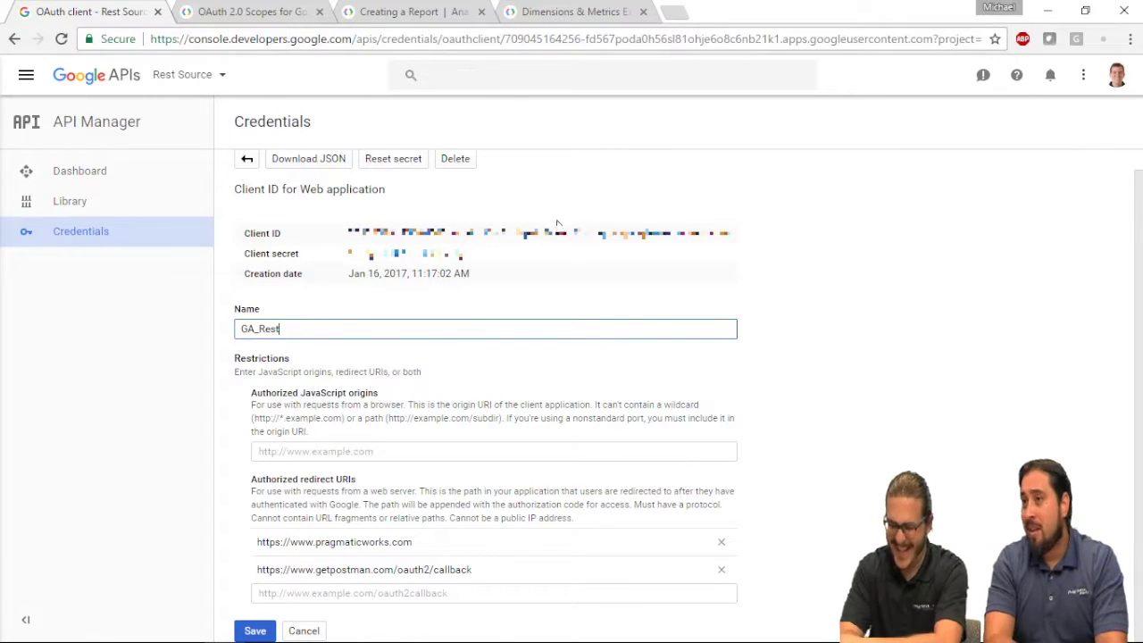
{"action": "left_click", "coordinate": [239, 16]}
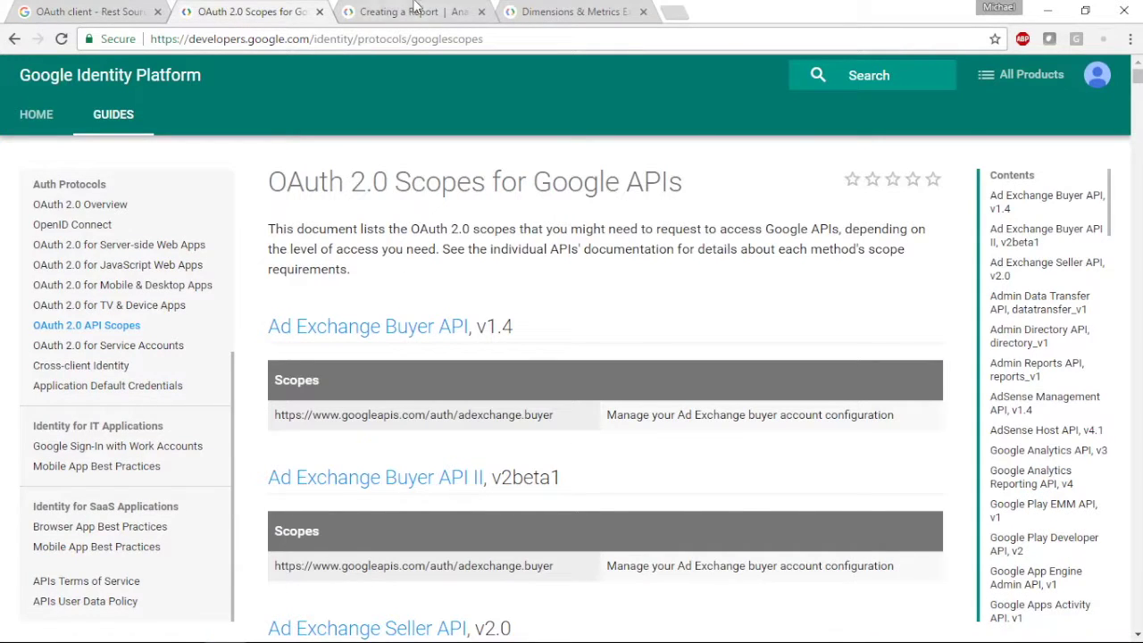
{"action": "left_click", "coordinate": [319, 11]}
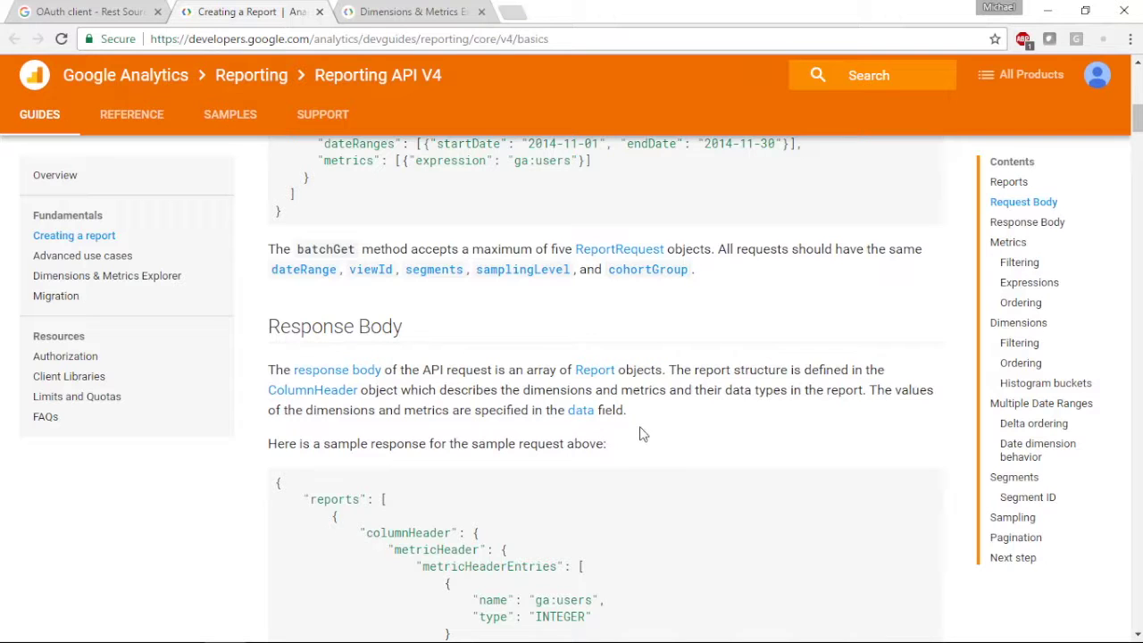
Find the minimum sample request in the Creating a Report guide and select its batchGet endpoint URL.
{"action": "scroll", "coordinate": [682, 439], "scroll_direction": "up", "scroll_amount": 3}
{"action": "scroll", "coordinate": [682, 439], "scroll_direction": "up", "scroll_amount": 6}
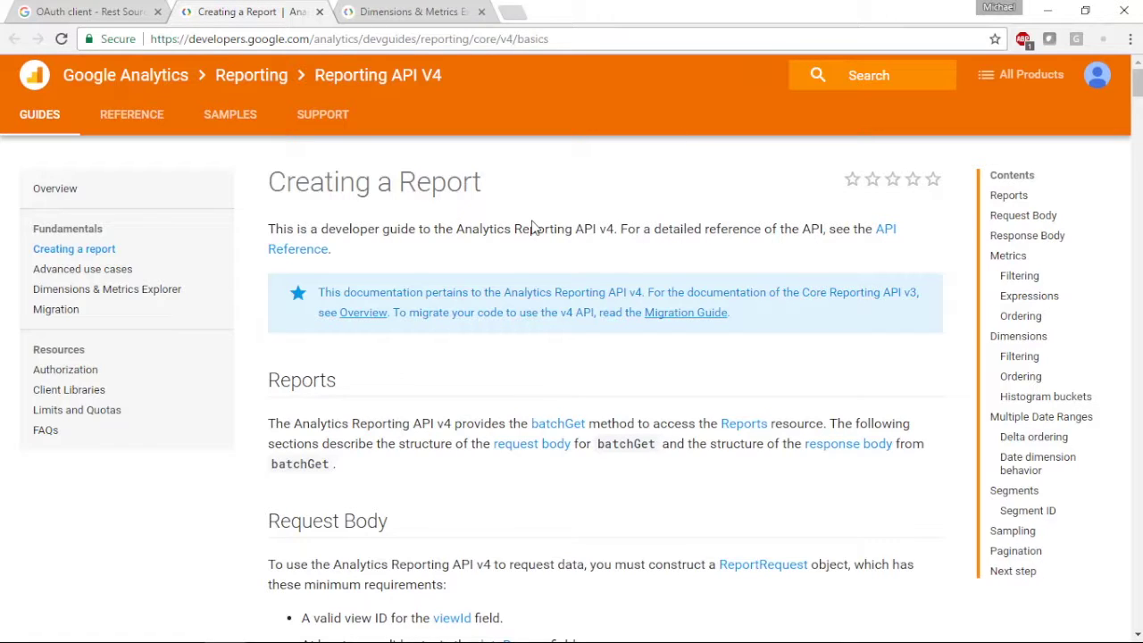
{"action": "scroll", "coordinate": [593, 384], "scroll_direction": "down", "scroll_amount": 2}
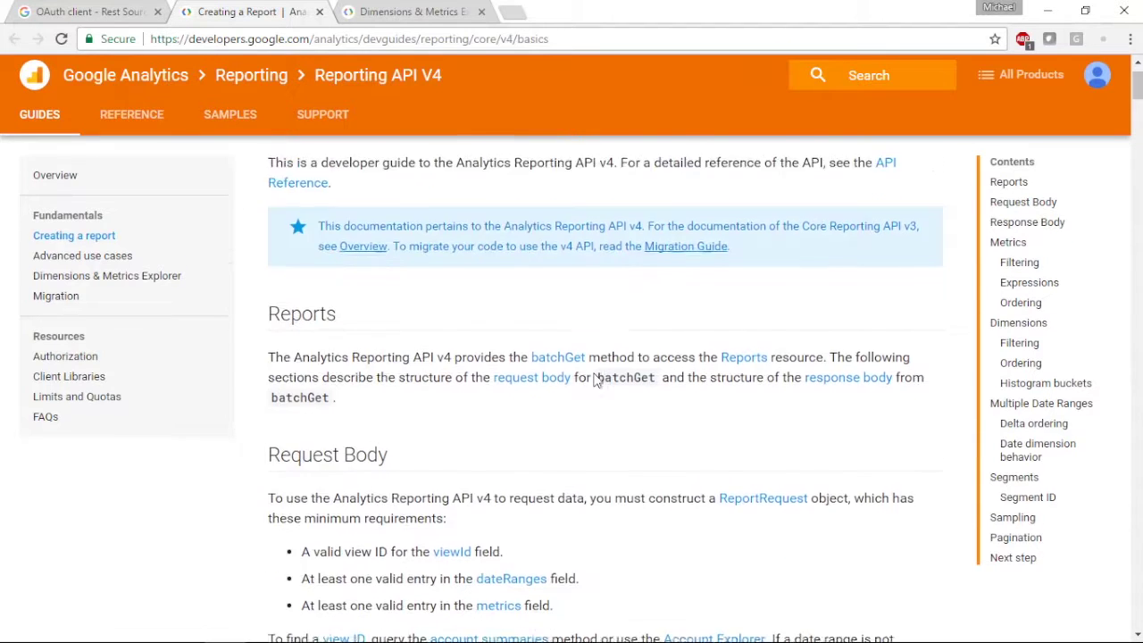
{"action": "scroll", "coordinate": [594, 379], "scroll_direction": "down", "scroll_amount": 1}
{"action": "scroll", "coordinate": [596, 381], "scroll_direction": "down", "scroll_amount": 2}
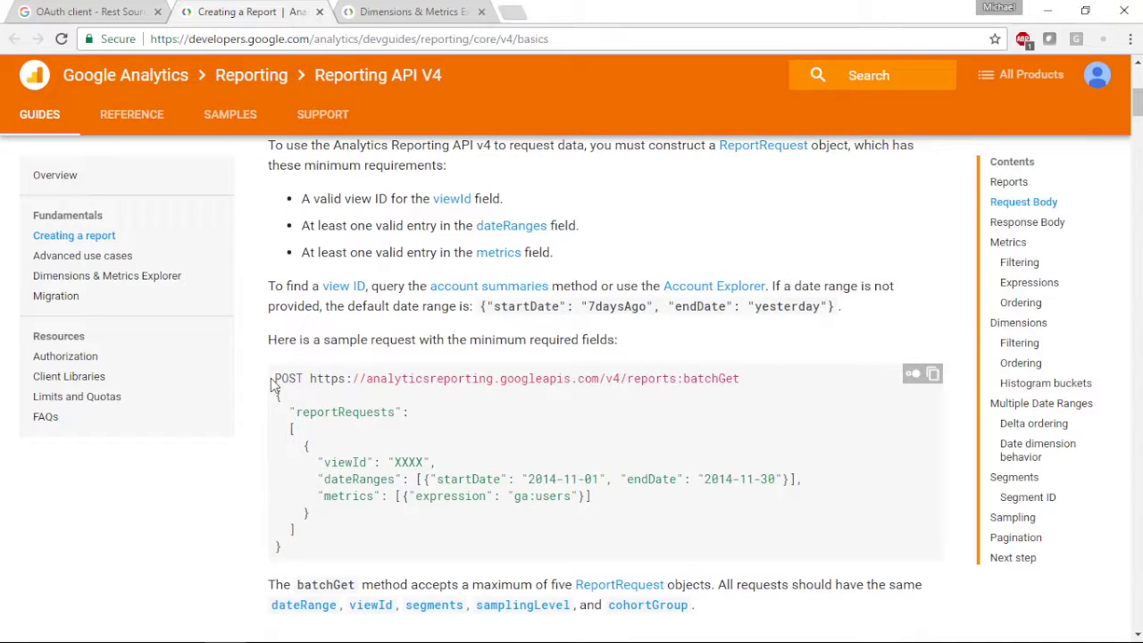
{"action": "left_click_drag", "start_coordinate": [272, 381], "coordinate": [304, 383]}
{"action": "left_click_drag", "start_coordinate": [310, 378], "coordinate": [746, 380]}
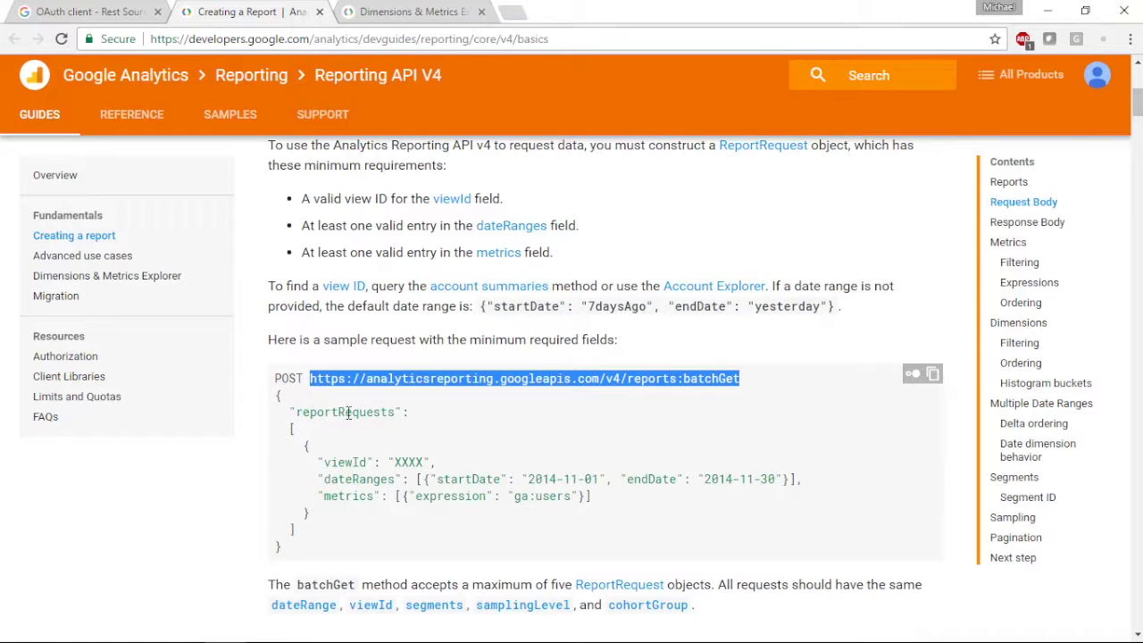
Examine the guide's sample request bodies for metrics, ordering and dimensions.
{"action": "scroll", "coordinate": [393, 451], "scroll_direction": "down", "scroll_amount": 1}
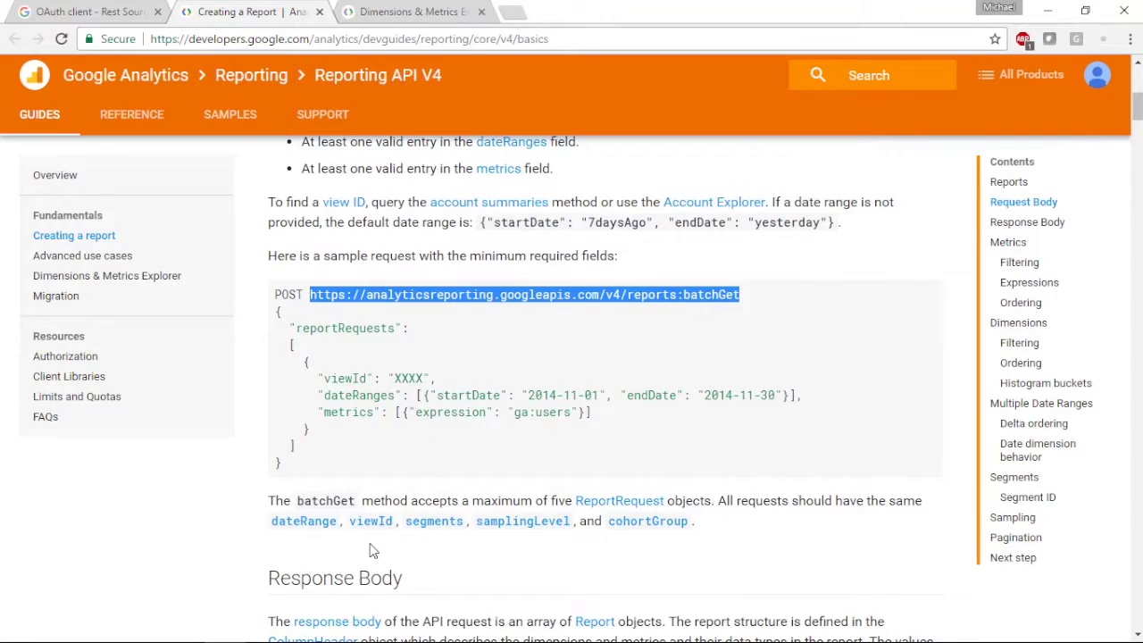
{"action": "scroll", "coordinate": [375, 544], "scroll_direction": "down", "scroll_amount": 7}
{"action": "scroll", "coordinate": [379, 543], "scroll_direction": "down", "scroll_amount": 15}
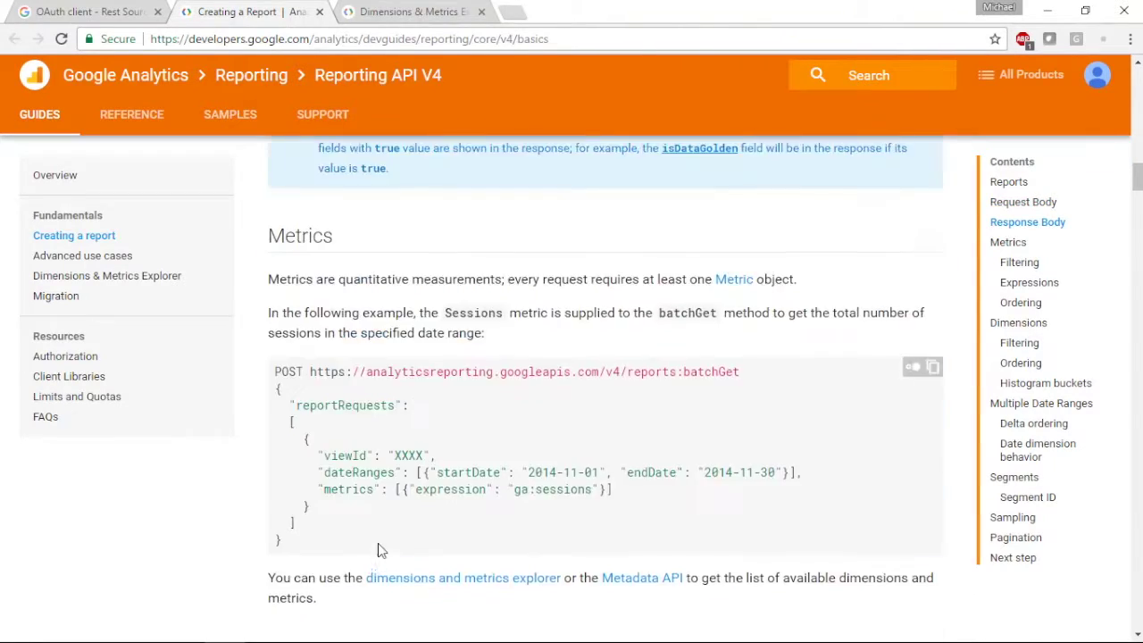
{"action": "scroll", "coordinate": [378, 549], "scroll_direction": "down", "scroll_amount": 15}
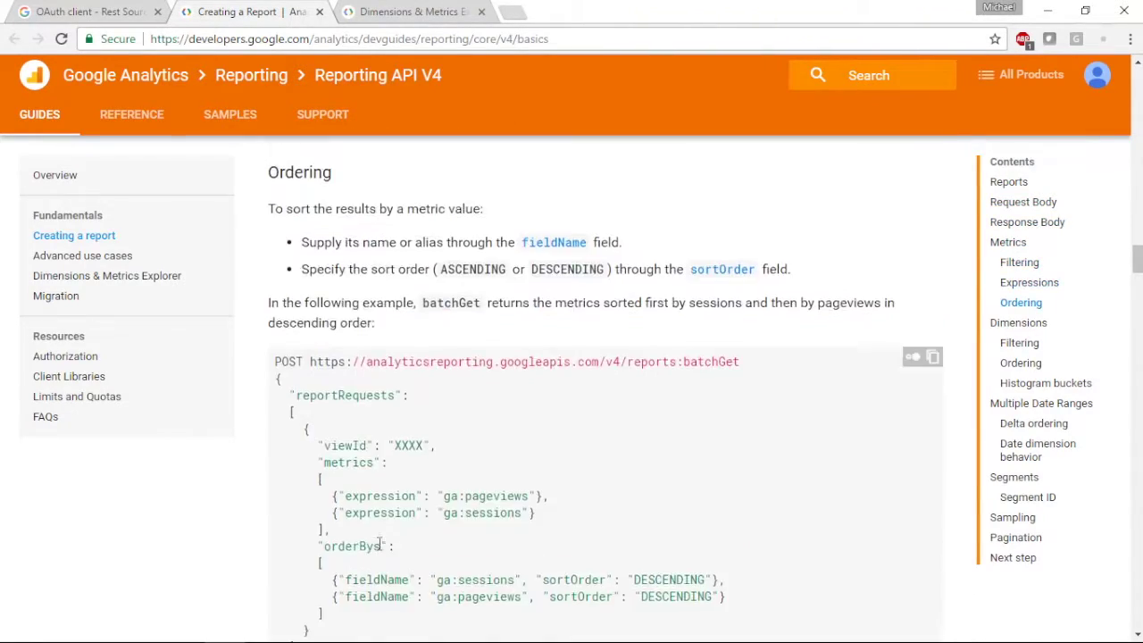
{"action": "scroll", "coordinate": [379, 549], "scroll_direction": "up", "scroll_amount": 3}
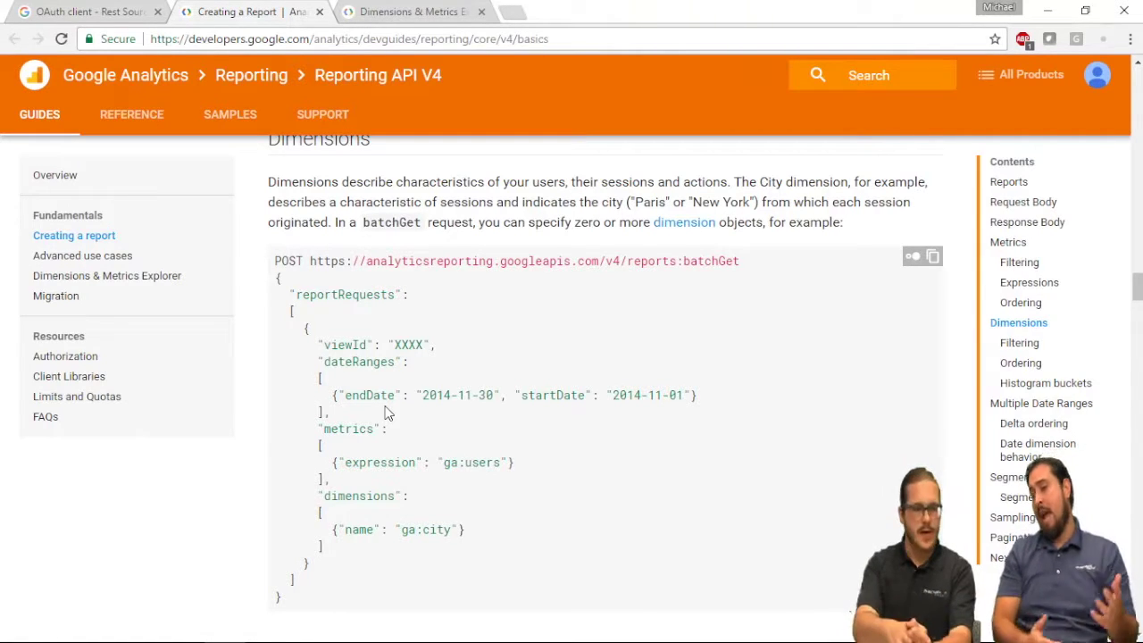
Browse the Social Activities, Platform or Device, Goal Conversions and Traffic Sources categories in the Dimensions & Metrics Explorer.
{"action": "left_click", "coordinate": [401, 12]}
{"action": "scroll", "coordinate": [327, 429], "scroll_direction": "down", "scroll_amount": 4}
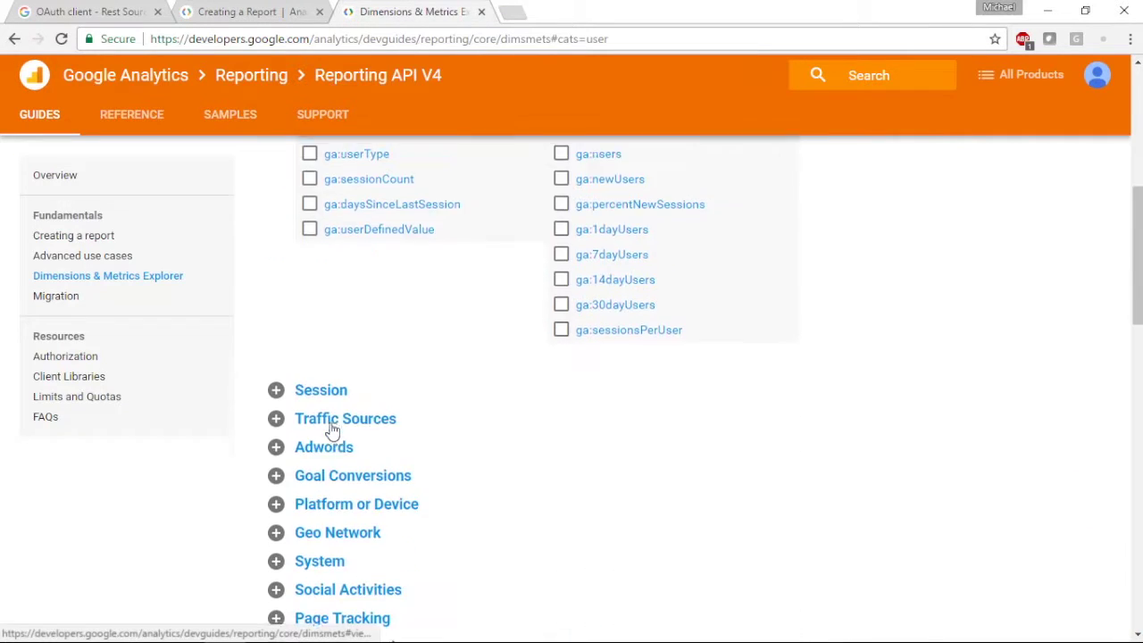
{"action": "scroll", "coordinate": [331, 430], "scroll_direction": "down", "scroll_amount": 3}
{"action": "left_click", "coordinate": [276, 339]}
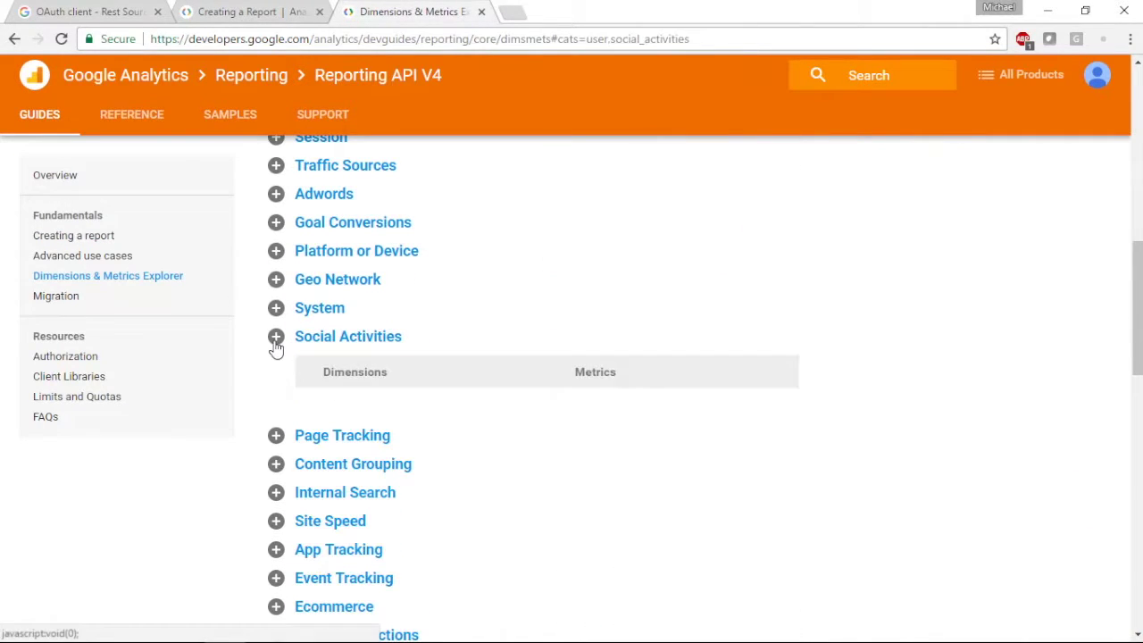
{"action": "left_click", "coordinate": [278, 339]}
{"action": "left_click", "coordinate": [277, 251]}
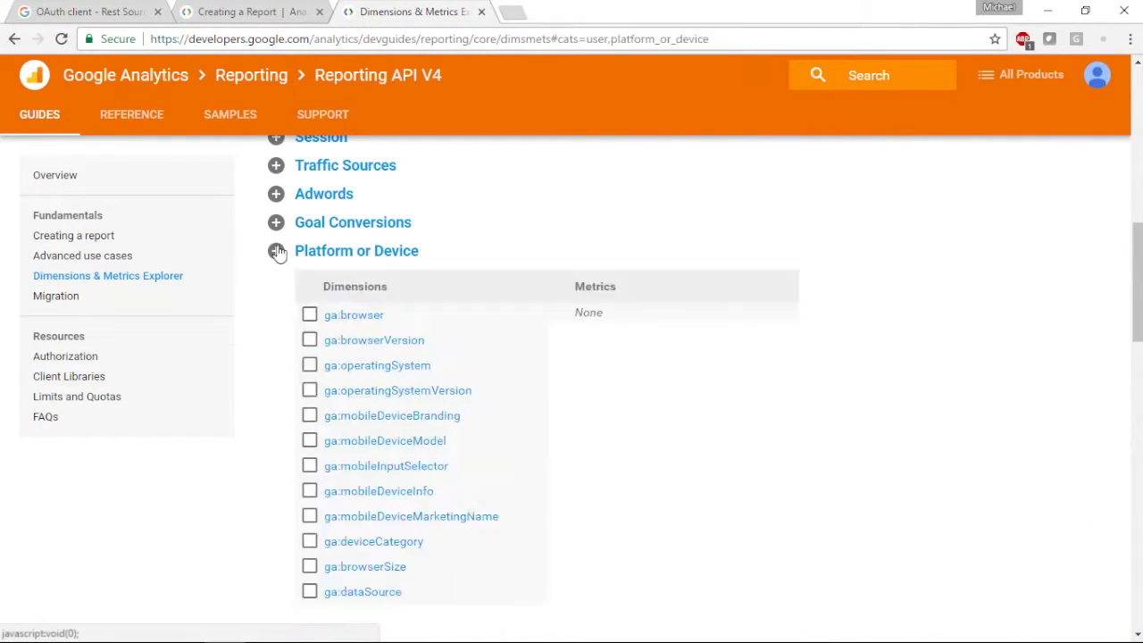
{"action": "left_click", "coordinate": [275, 222]}
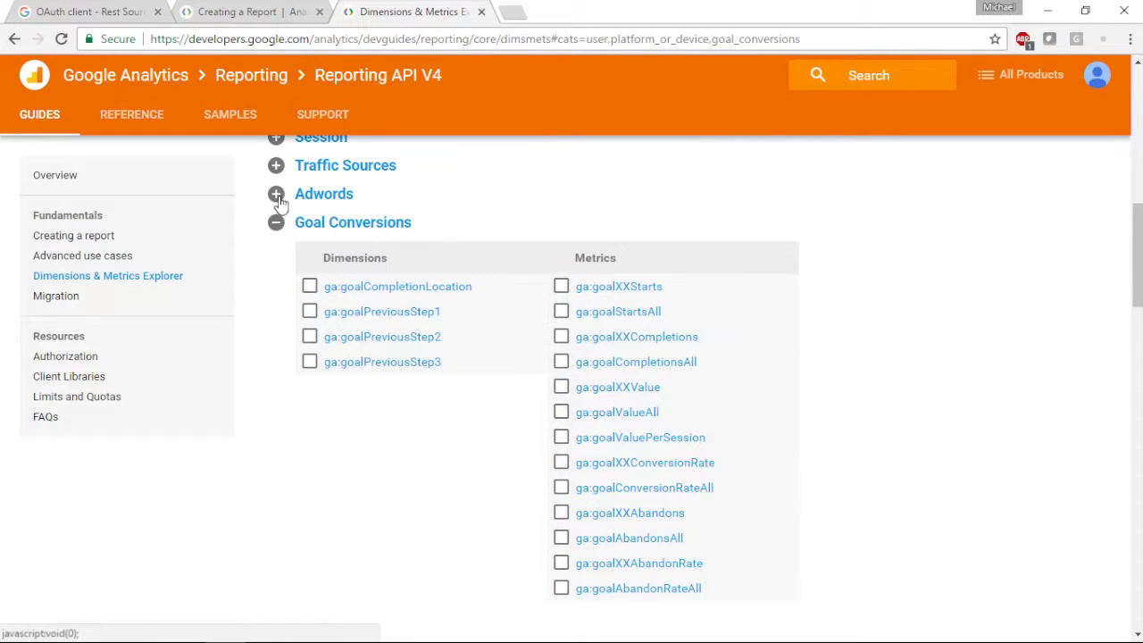
{"action": "left_click", "coordinate": [275, 165]}
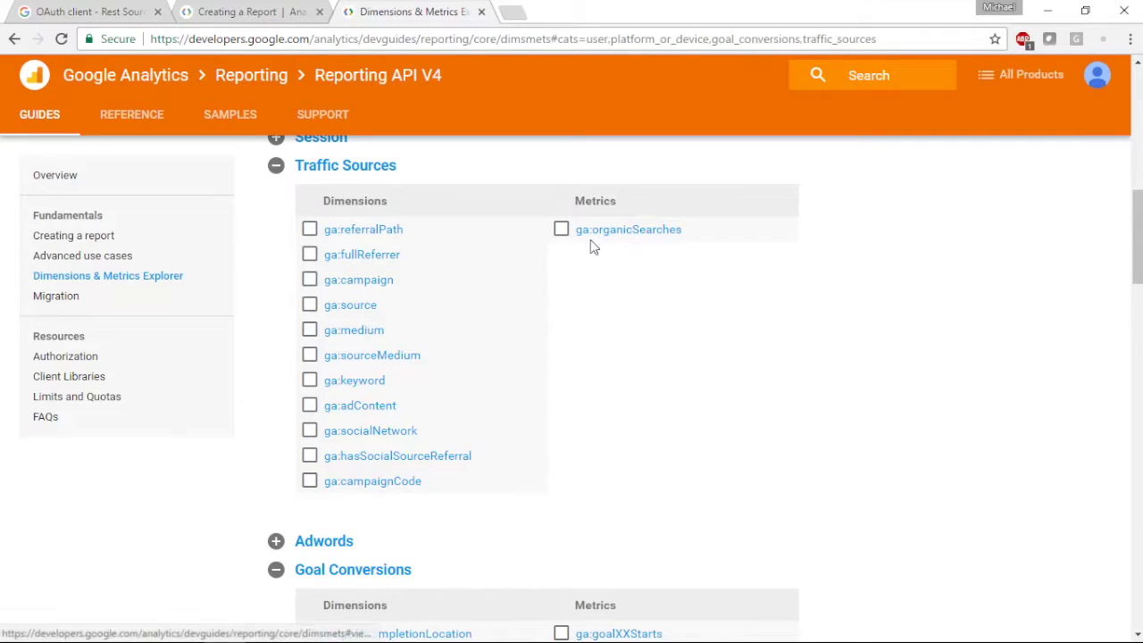
{"action": "left_click", "coordinate": [276, 165]}
Collapse the User, Goal Conversions and Platform or Device categories, and expand Geo Network to examine its dimensions.
{"action": "scroll", "coordinate": [352, 326], "scroll_direction": "up", "scroll_amount": 4}
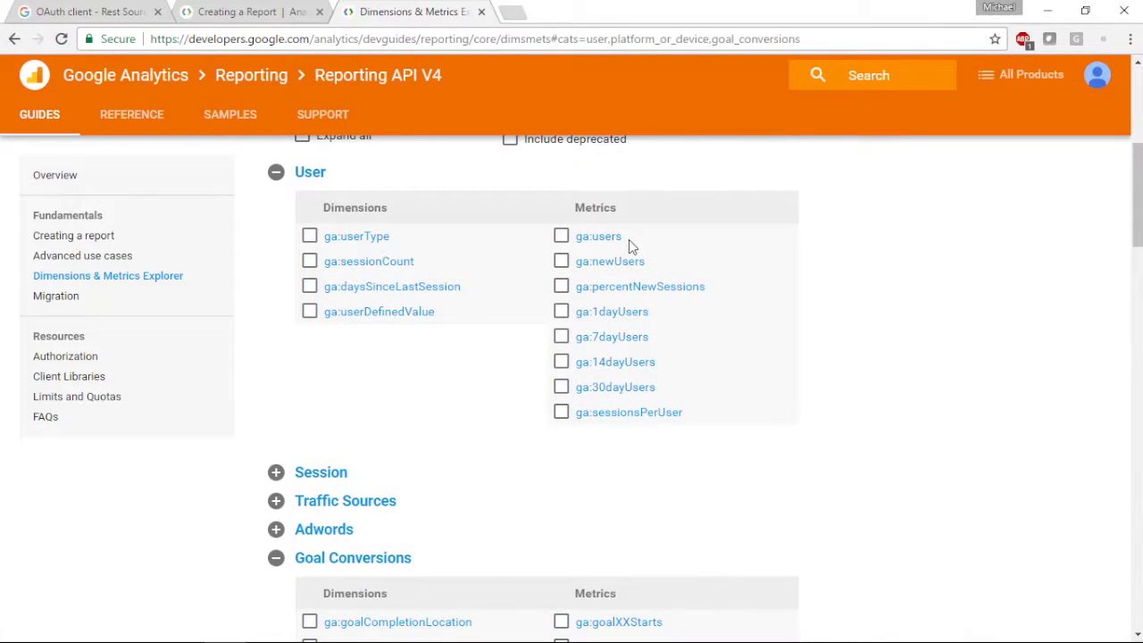
{"action": "left_click", "coordinate": [276, 172]}
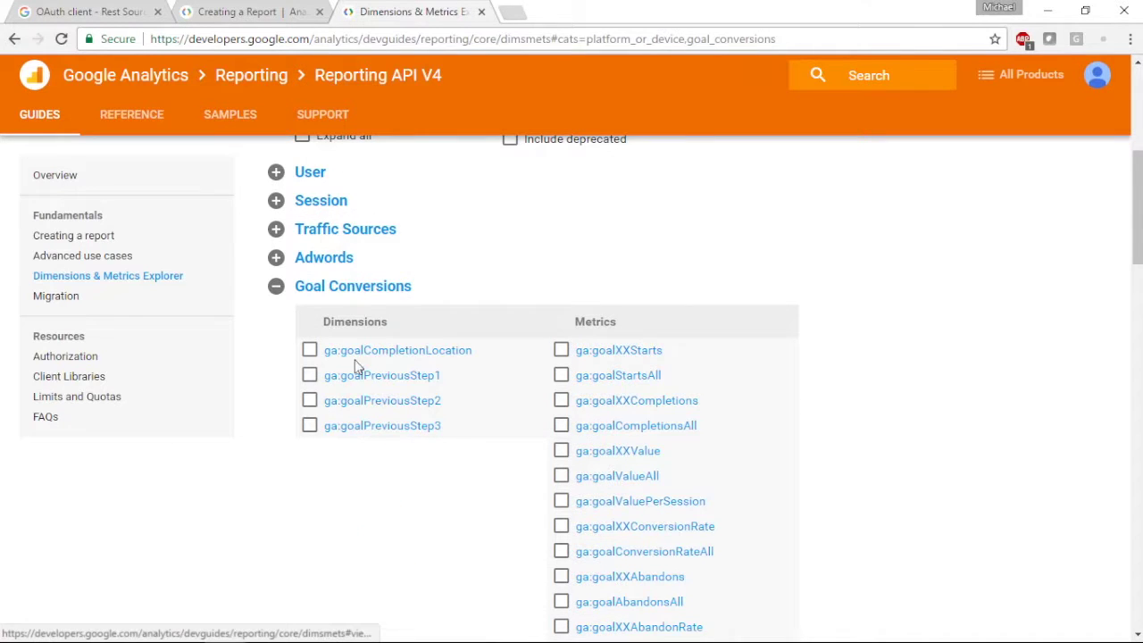
{"action": "left_click", "coordinate": [276, 286]}
{"action": "scroll", "coordinate": [381, 416], "scroll_direction": "down", "scroll_amount": 1}
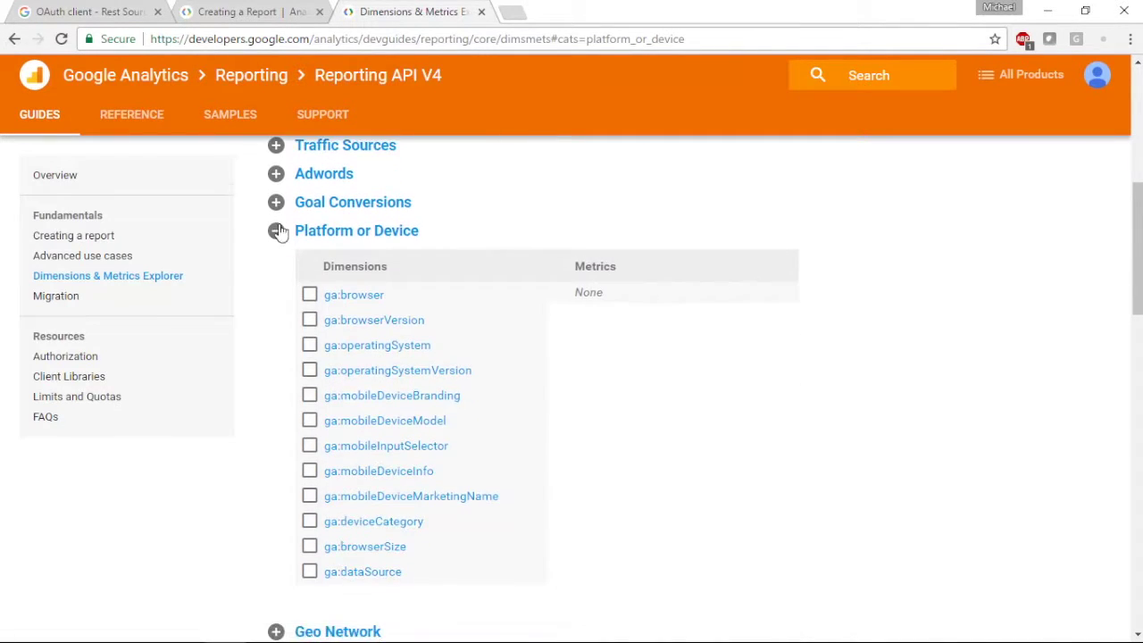
{"action": "left_click", "coordinate": [276, 230]}
{"action": "left_click", "coordinate": [276, 259]}
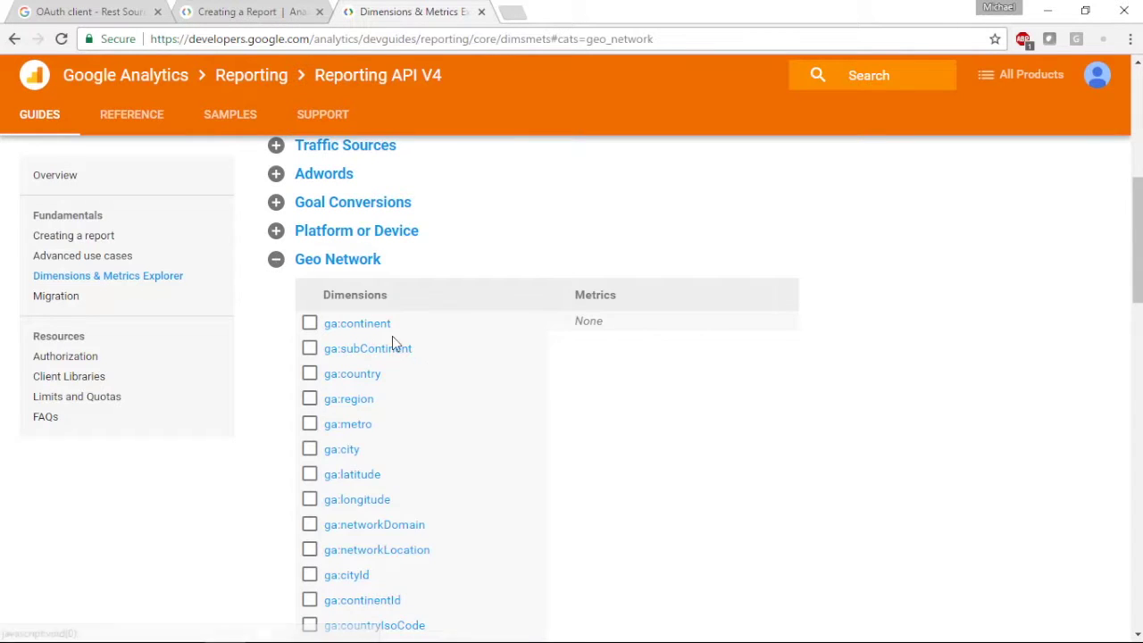
Open the ga:country dimension's details in a separate browser tab and read its description.
{"action": "right_click", "coordinate": [356, 381]}
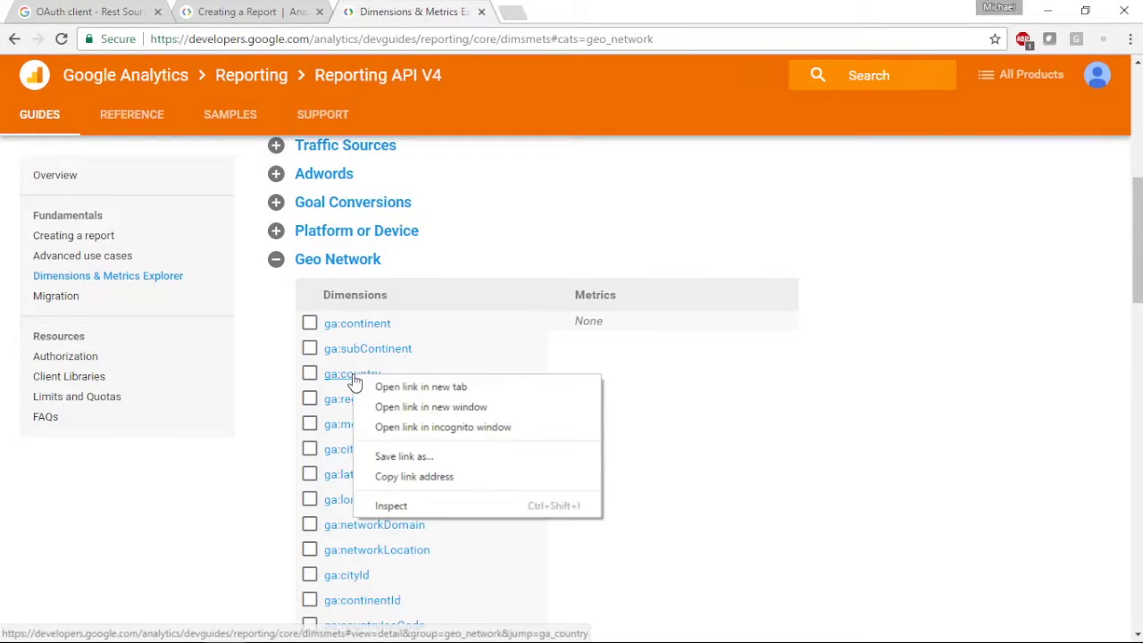
{"action": "left_click", "coordinate": [424, 381]}
{"action": "left_click", "coordinate": [580, 13]}
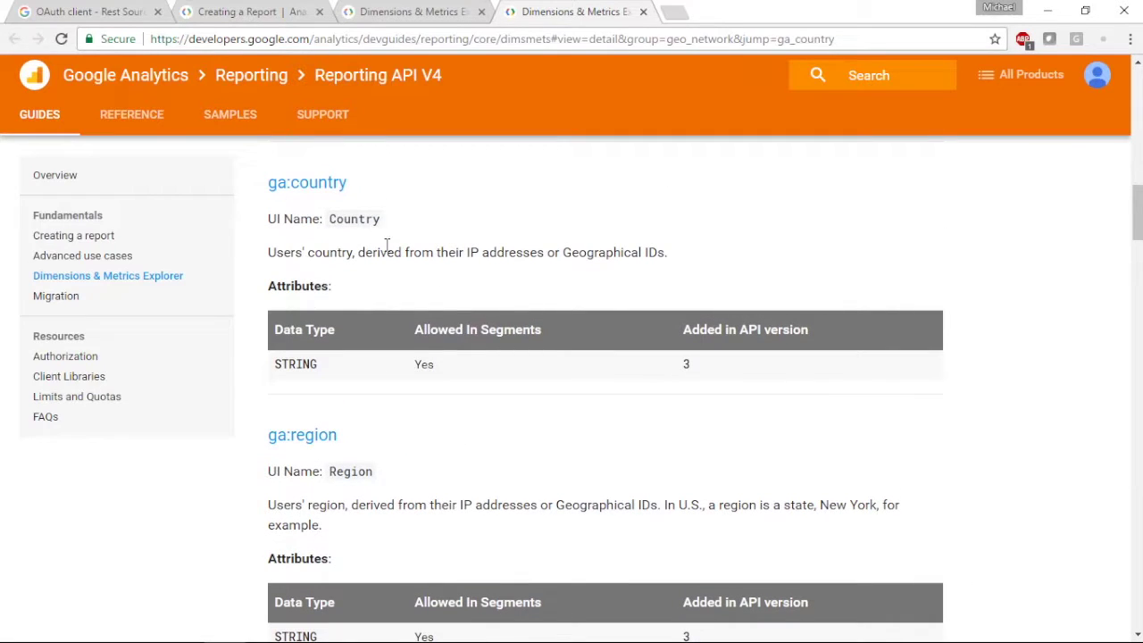
Return to the Dimensions & Metrics Explorer, collapse Geo Network and look over the list of categories.
{"action": "left_click", "coordinate": [419, 19]}
{"action": "scroll", "coordinate": [491, 500], "scroll_direction": "up", "scroll_amount": 5}
{"action": "scroll", "coordinate": [482, 472], "scroll_direction": "up", "scroll_amount": 2}
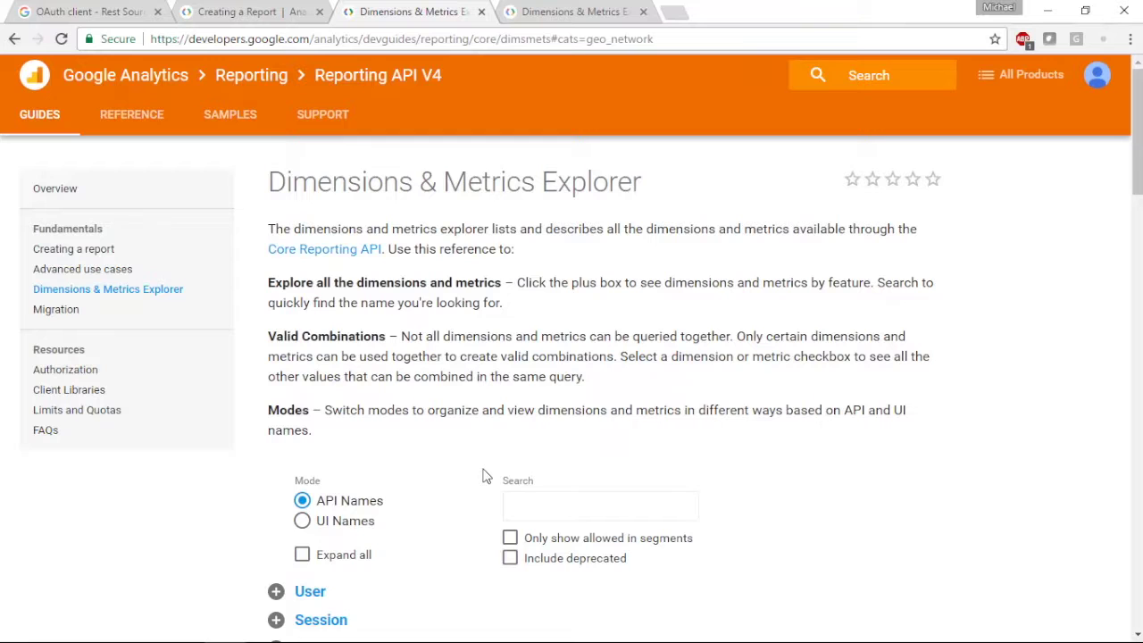
{"action": "scroll", "coordinate": [541, 479], "scroll_direction": "down", "scroll_amount": 4}
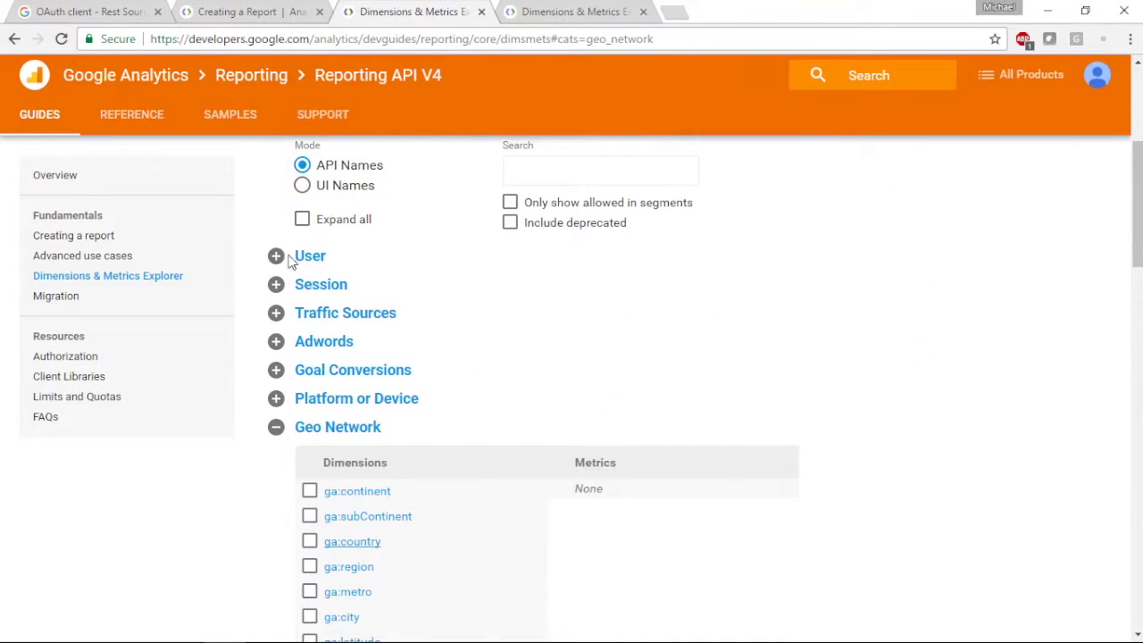
{"action": "left_click", "coordinate": [284, 430]}
{"action": "scroll", "coordinate": [343, 434], "scroll_direction": "down", "scroll_amount": 4}
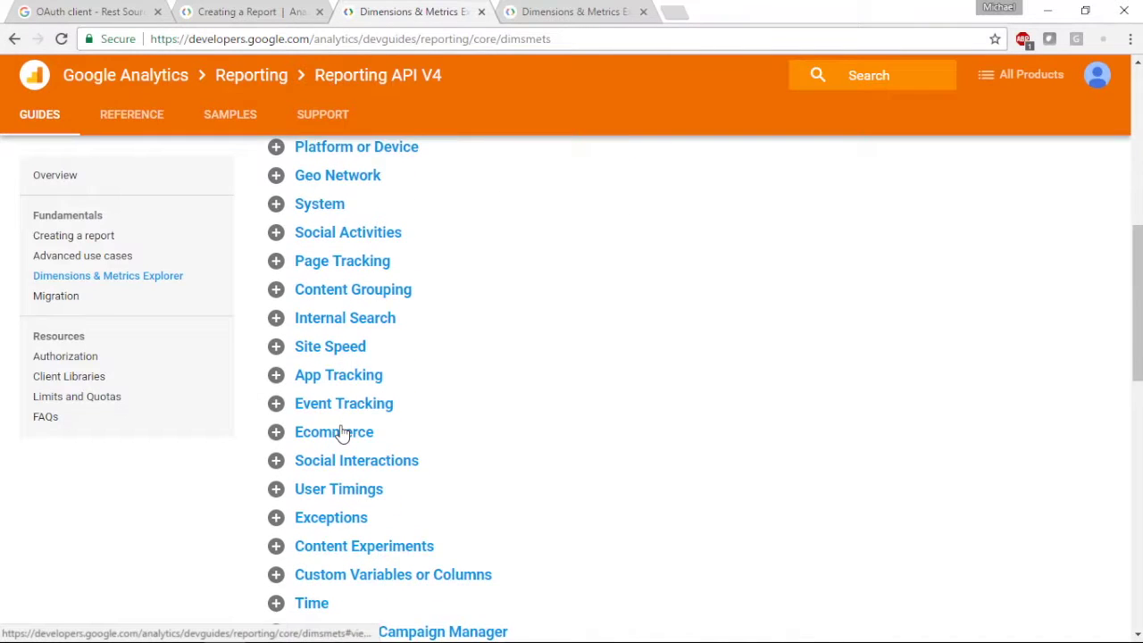
{"action": "scroll", "coordinate": [343, 434], "scroll_direction": "up", "scroll_amount": 1}
{"action": "scroll", "coordinate": [343, 434], "scroll_direction": "up", "scroll_amount": 6}
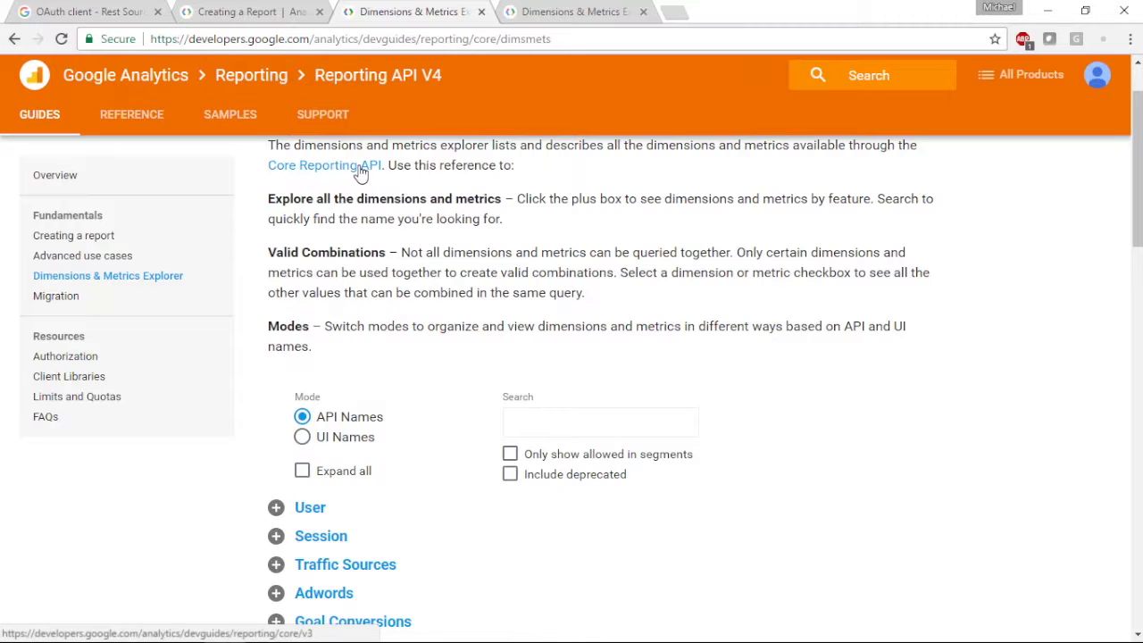
Go back to the Creating a Report guide and examine its sample requests for dimensions, ordering and metric filtering.
{"action": "left_click", "coordinate": [265, 11]}
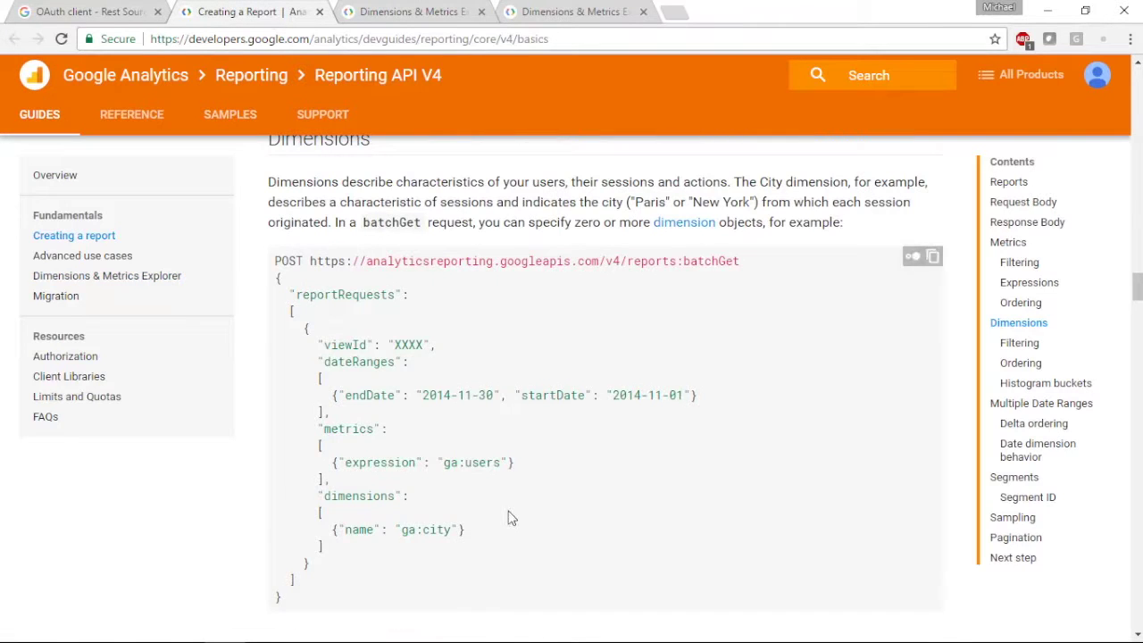
{"action": "scroll", "coordinate": [509, 518], "scroll_direction": "up", "scroll_amount": 2}
{"action": "scroll", "coordinate": [508, 518], "scroll_direction": "up", "scroll_amount": 8}
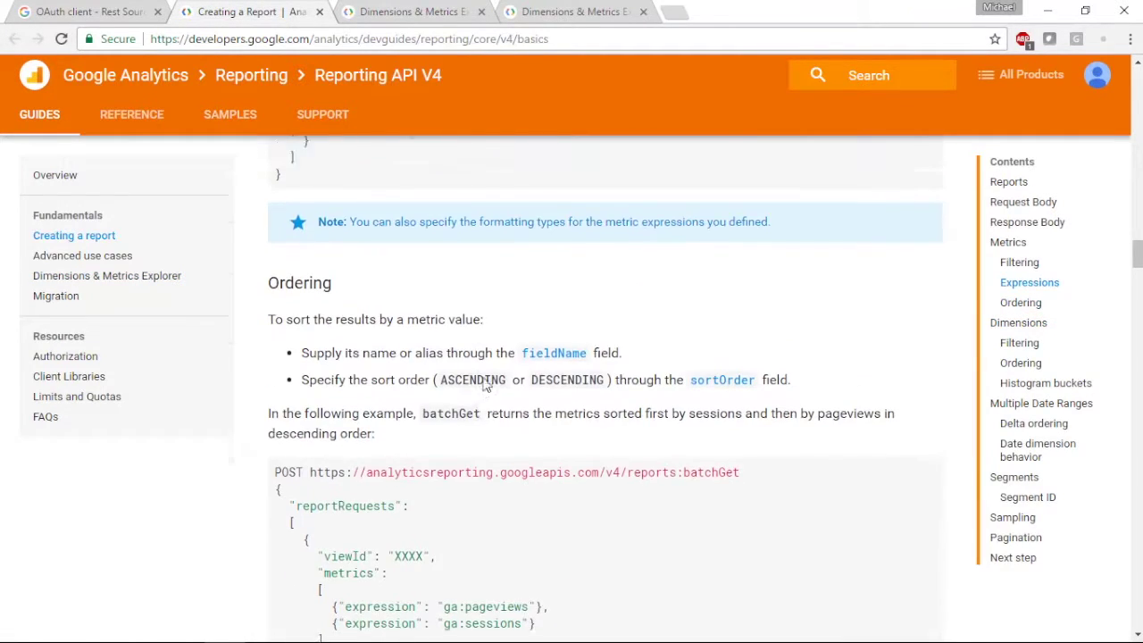
{"action": "scroll", "coordinate": [483, 376], "scroll_direction": "up", "scroll_amount": 4}
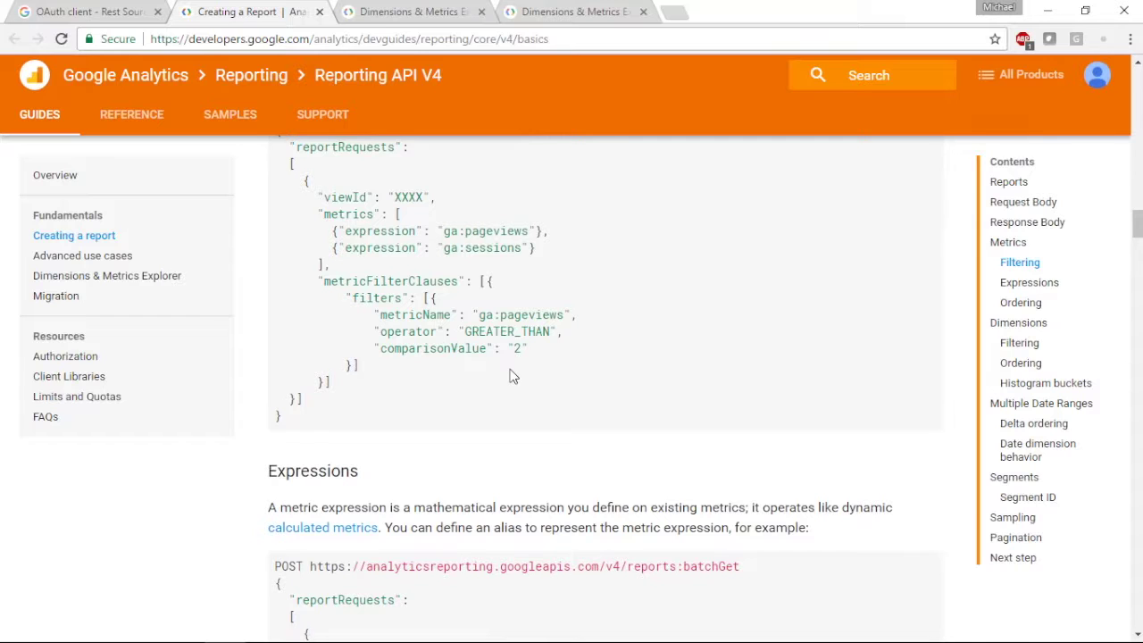
Switch to Visual Studio, open the REST Source editor from the data flow and set its endpoint request method to Post.
{"action": "key", "text": "super+Tab"}
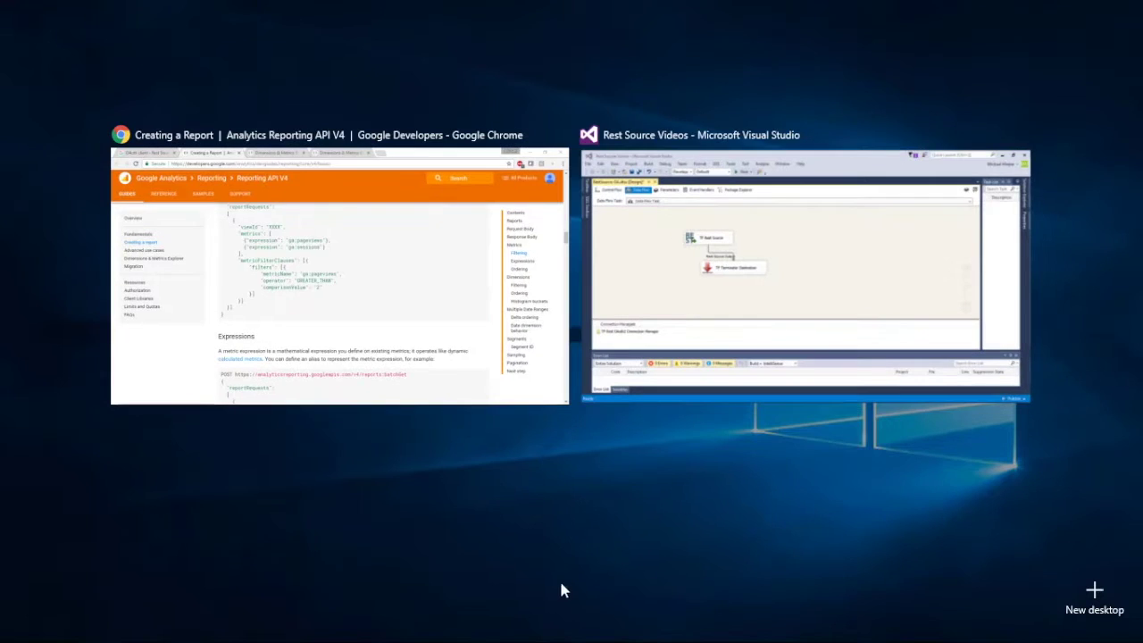
{"action": "left_click", "coordinate": [779, 237]}
{"action": "double_click", "coordinate": [277, 222]}
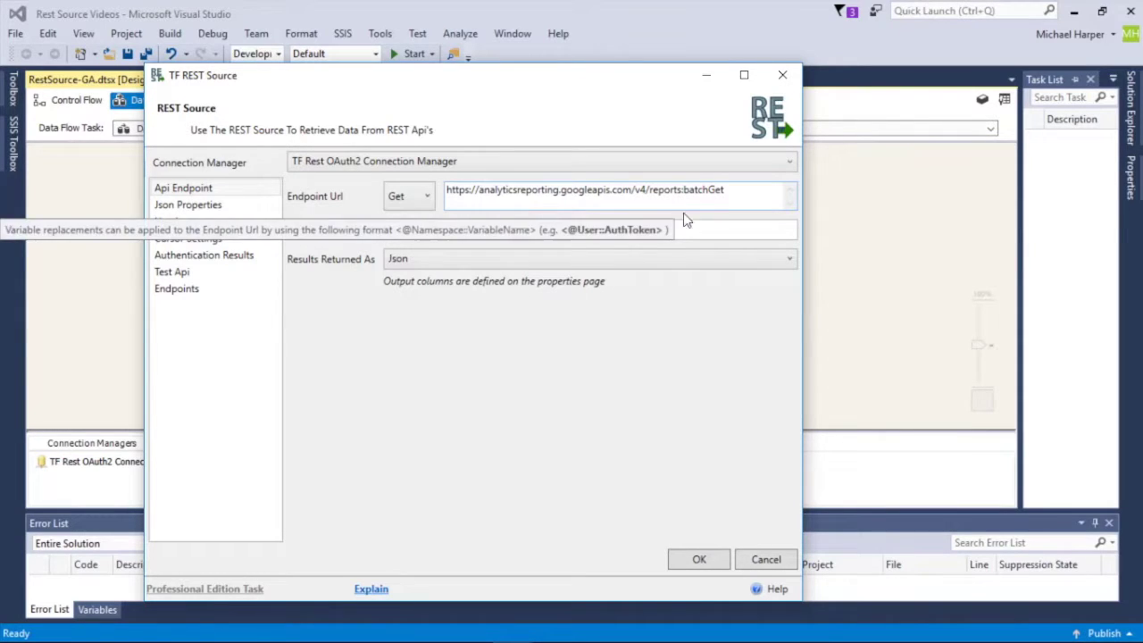
{"action": "left_click", "coordinate": [428, 198]}
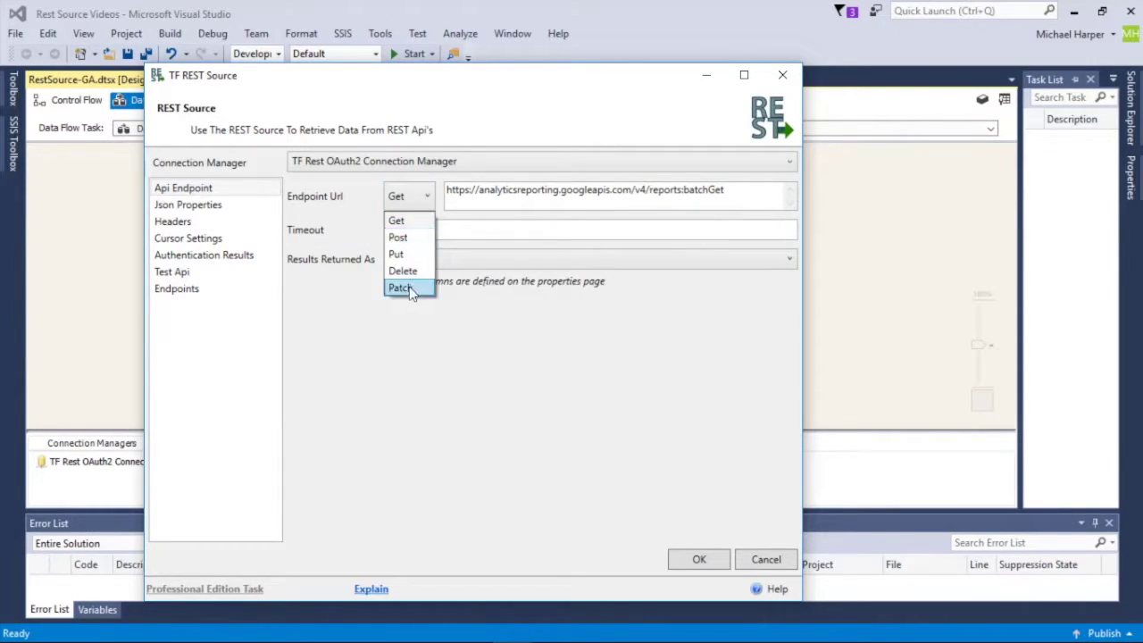
{"action": "left_click", "coordinate": [425, 237]}
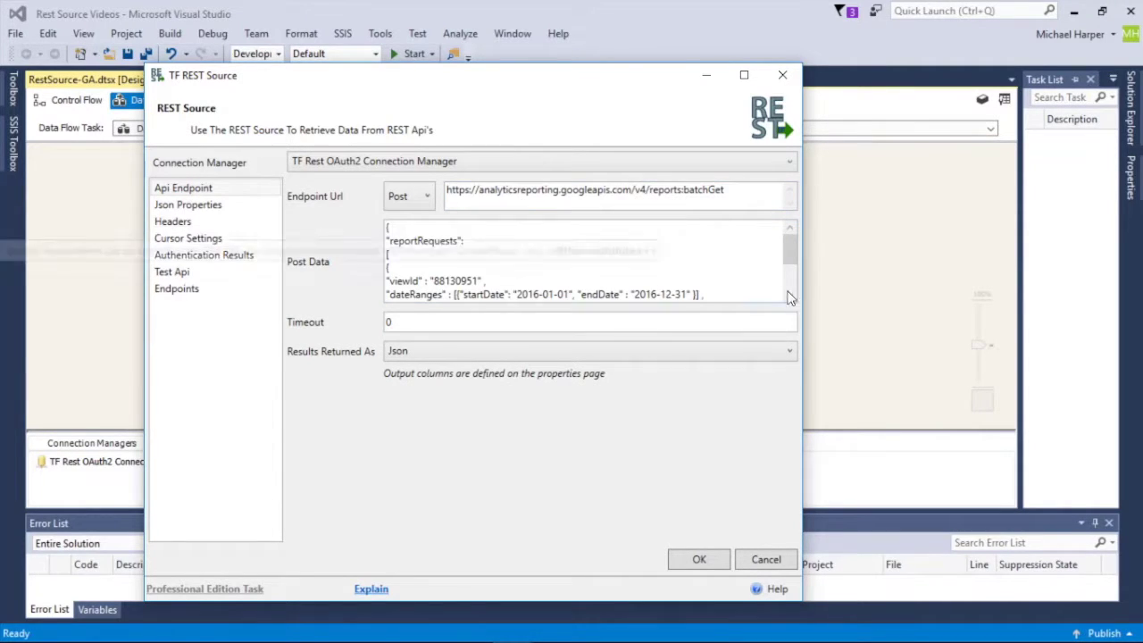
Maximize the REST Source editor and read through the report request's post data, from the view ID to the dimensions.
{"action": "left_click", "coordinate": [746, 75]}
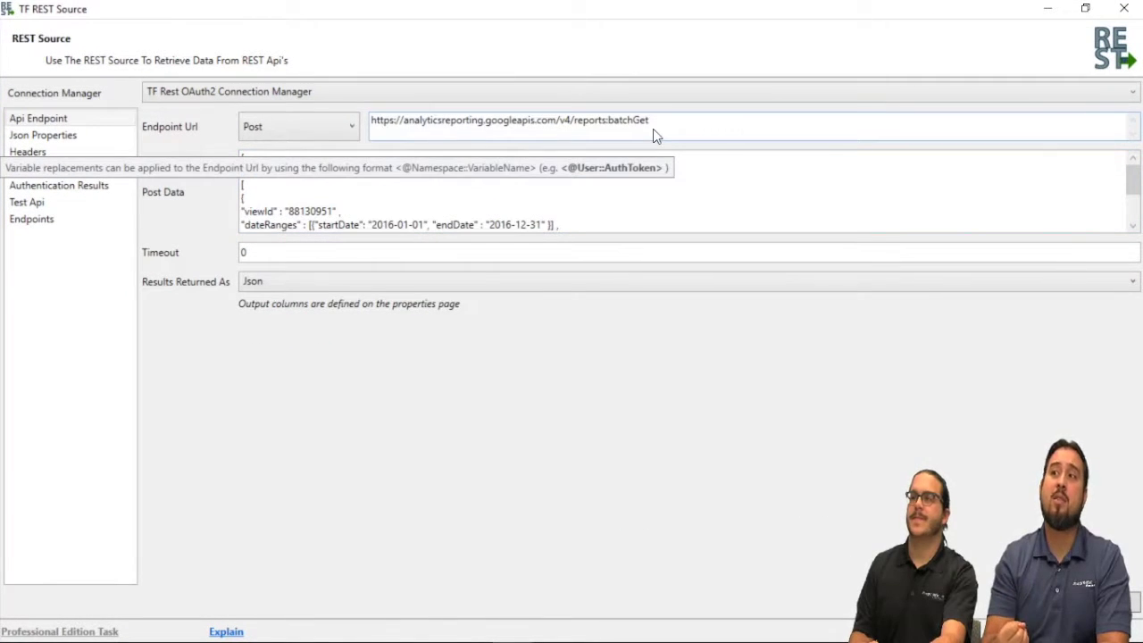
{"action": "left_click", "coordinate": [1132, 227]}
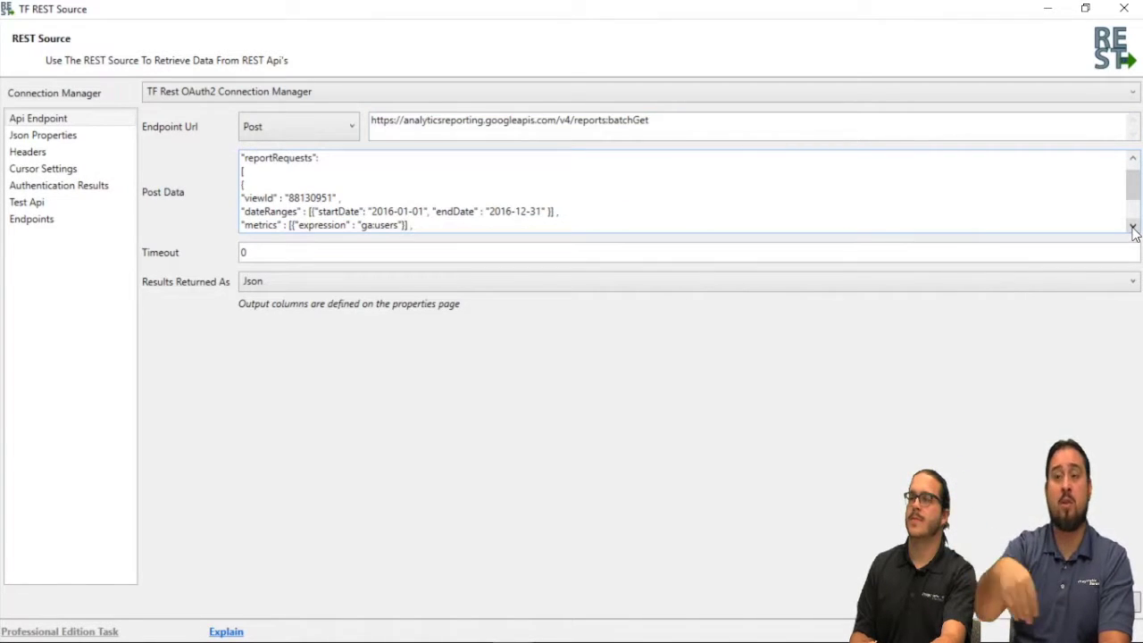
{"action": "left_click", "coordinate": [1132, 227]}
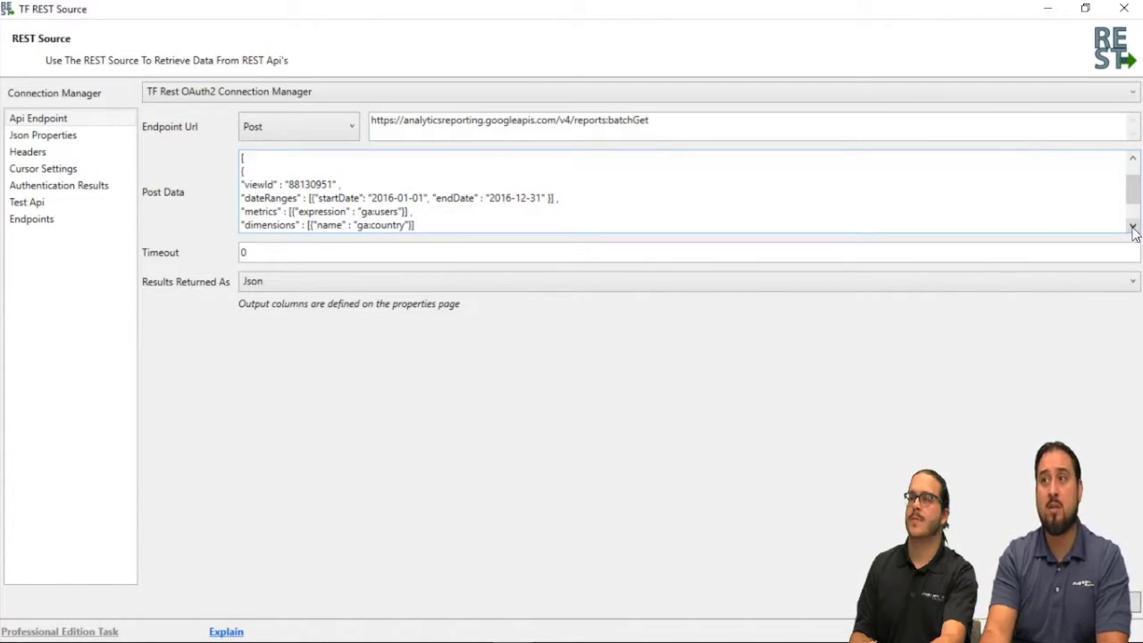
{"action": "left_click", "coordinate": [1132, 227]}
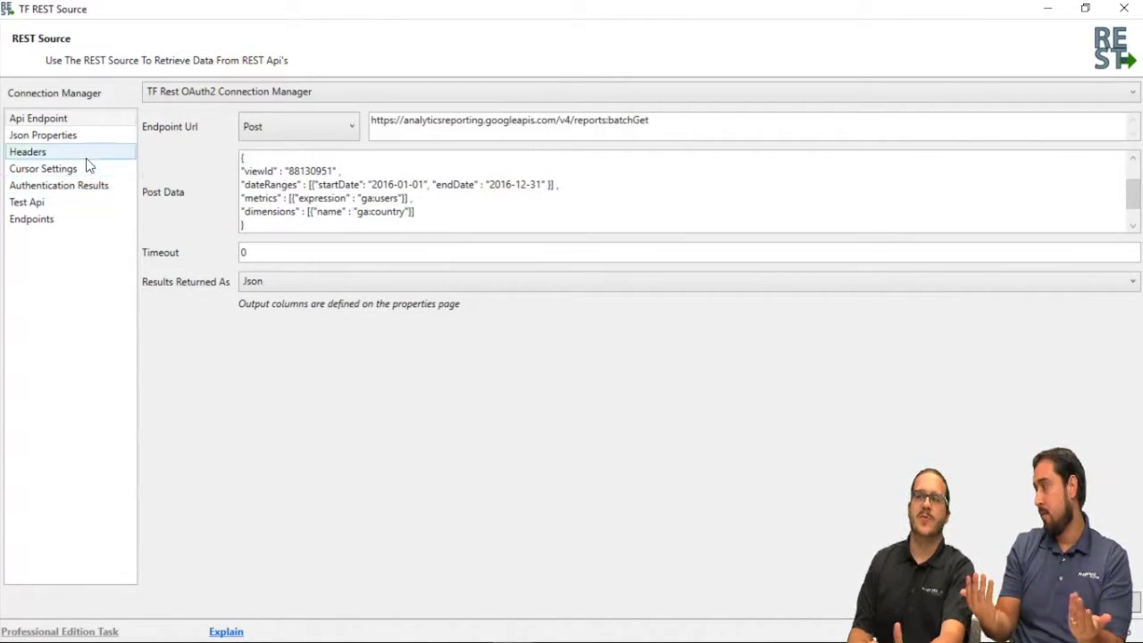
Preview the data in the API test and look over the beginning of the raw response.
{"action": "left_click", "coordinate": [56, 205]}
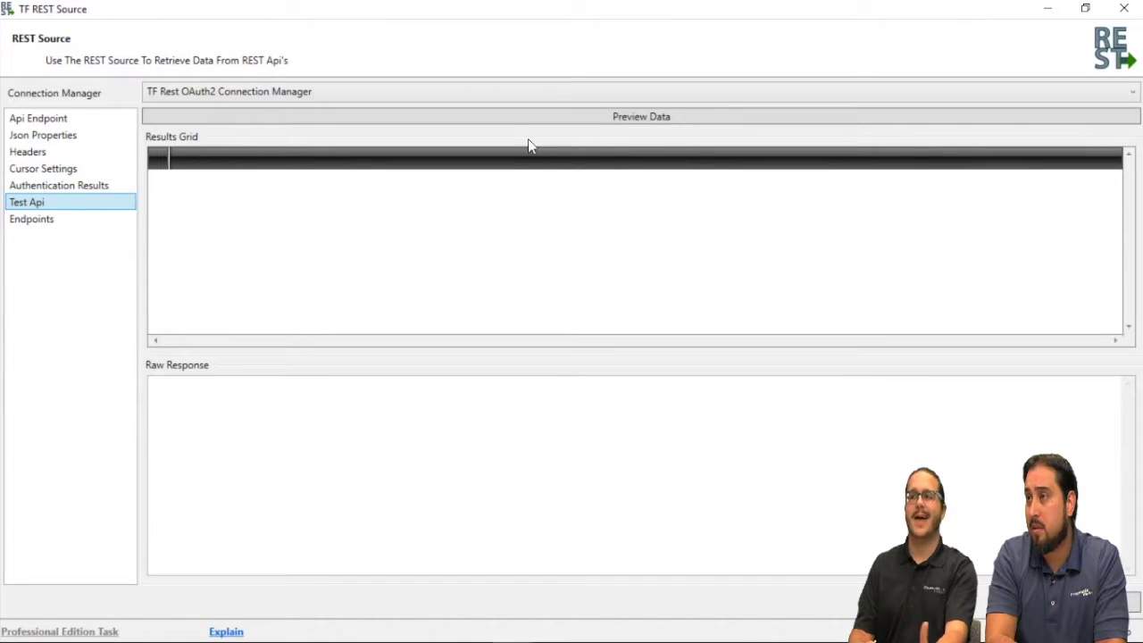
{"action": "left_click", "coordinate": [629, 116]}
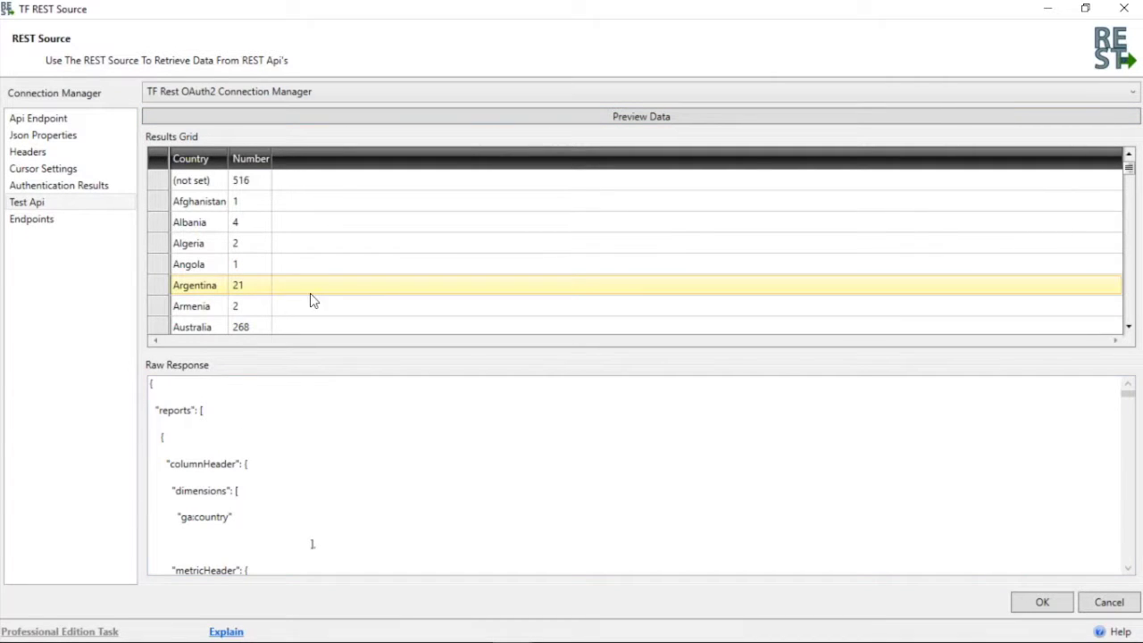
{"action": "scroll", "coordinate": [281, 439], "scroll_direction": "down", "scroll_amount": 5}
{"action": "scroll", "coordinate": [280, 438], "scroll_direction": "down", "scroll_amount": 6}
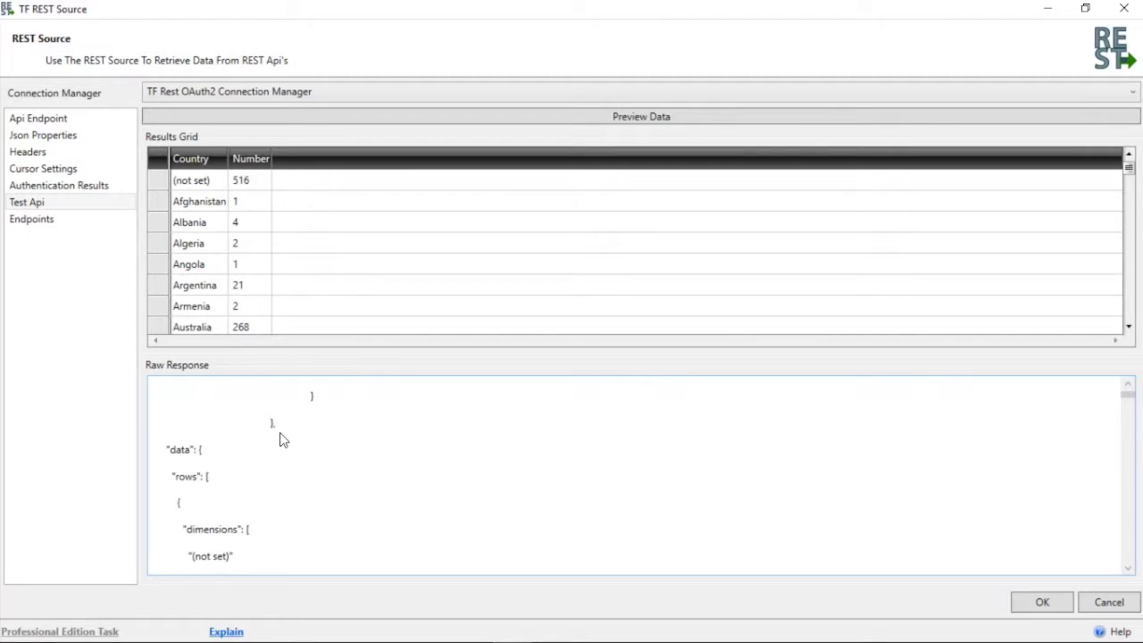
{"action": "scroll", "coordinate": [280, 438], "scroll_direction": "down", "scroll_amount": 4}
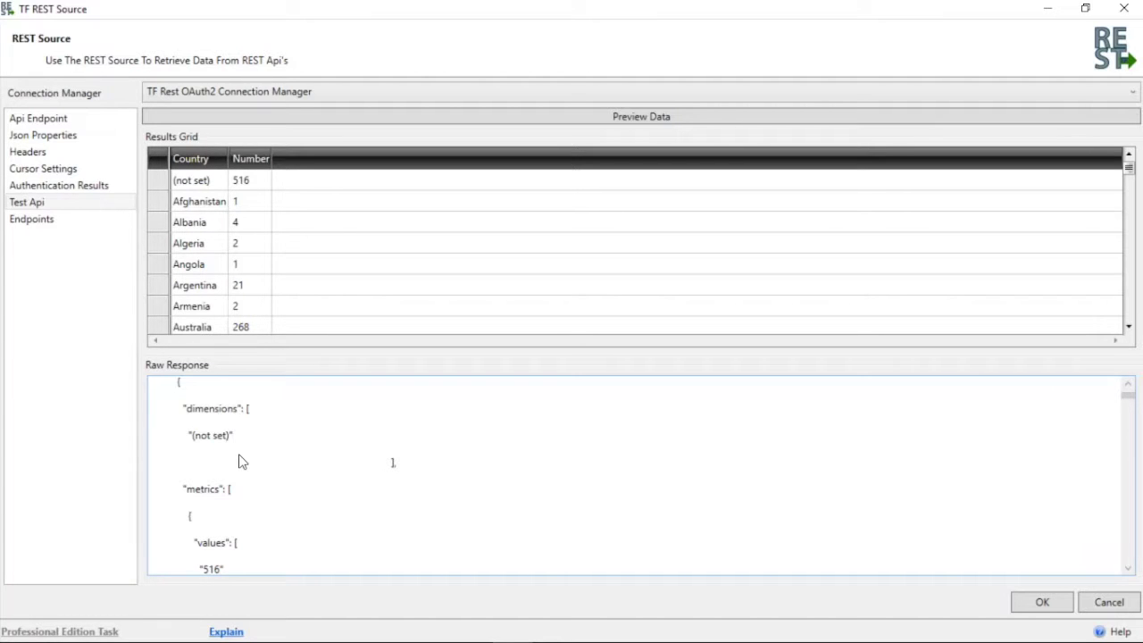
{"action": "scroll", "coordinate": [237, 494], "scroll_direction": "up", "scroll_amount": 5}
{"action": "scroll", "coordinate": [237, 498], "scroll_direction": "up", "scroll_amount": 1}
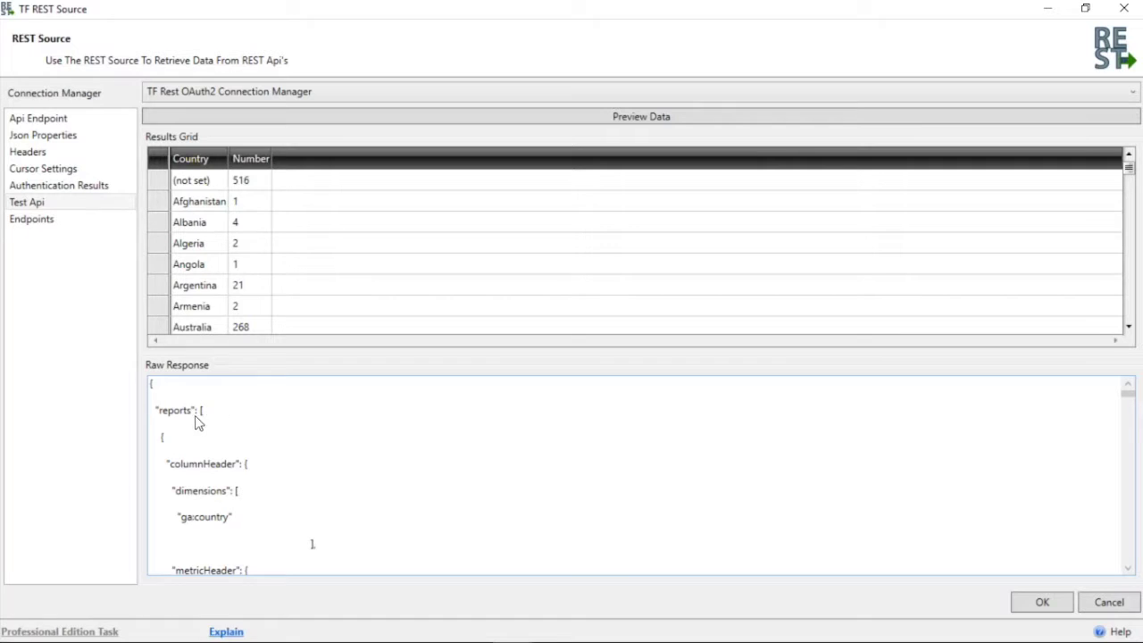
Examine the columnHeader section of the raw response, including its dimensions and metricHeader entries.
{"action": "scroll", "coordinate": [207, 418], "scroll_direction": "down", "scroll_amount": 1}
{"action": "scroll", "coordinate": [216, 420], "scroll_direction": "down", "scroll_amount": 1}
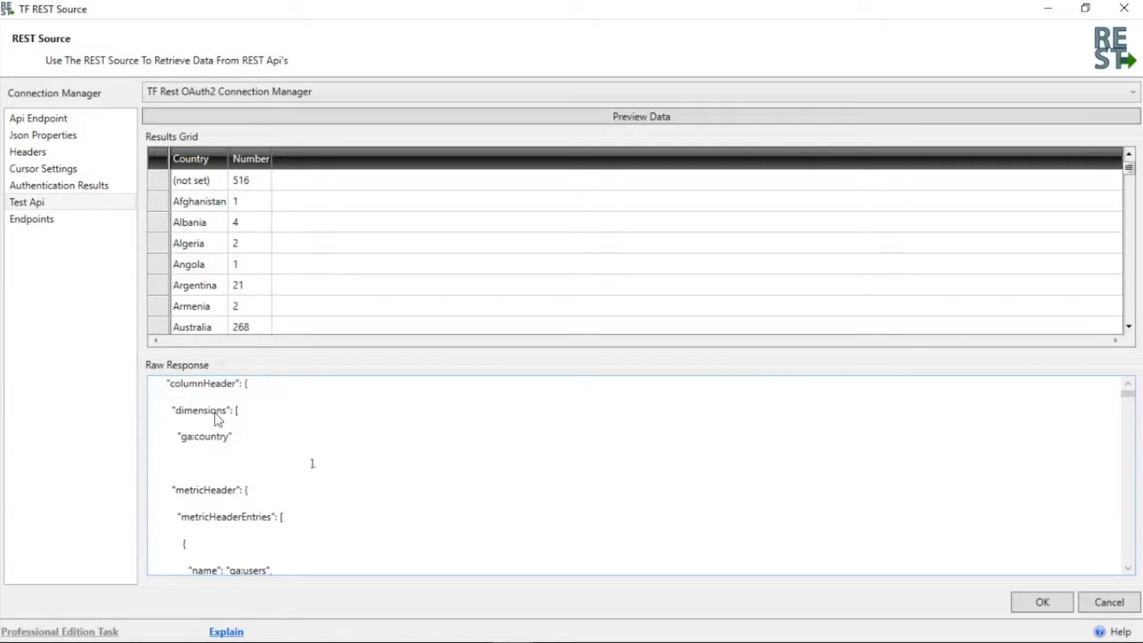
{"action": "scroll", "coordinate": [234, 439], "scroll_direction": "up", "scroll_amount": 1}
{"action": "scroll", "coordinate": [235, 452], "scroll_direction": "down", "scroll_amount": 1}
{"action": "scroll", "coordinate": [222, 452], "scroll_direction": "down", "scroll_amount": 1}
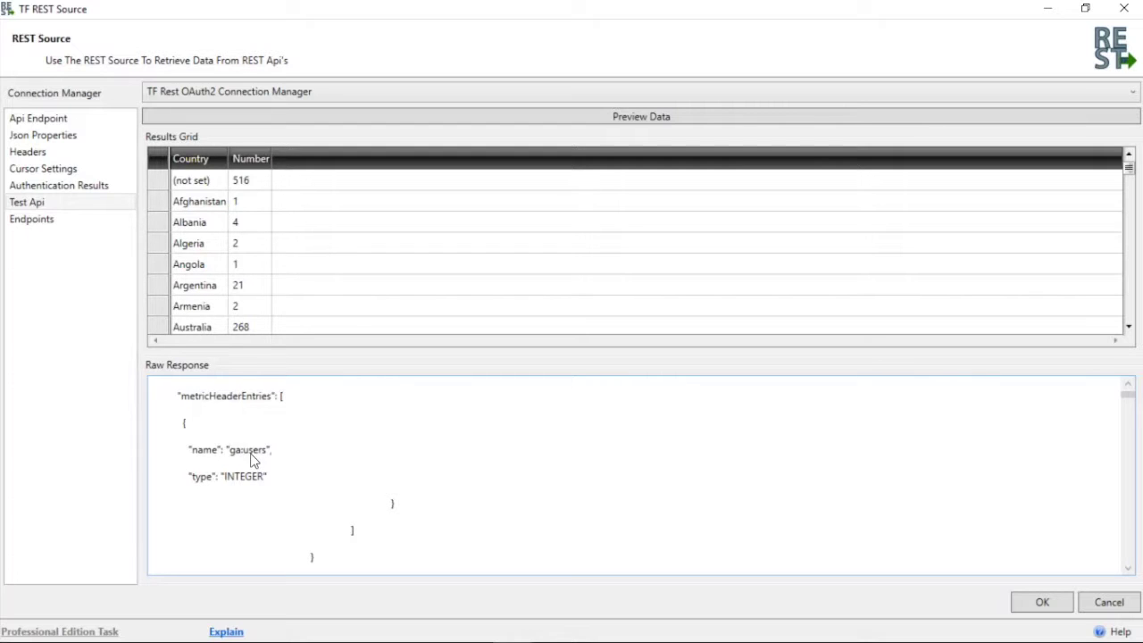
{"action": "scroll", "coordinate": [264, 486], "scroll_direction": "up", "scroll_amount": 1}
{"action": "scroll", "coordinate": [264, 487], "scroll_direction": "up", "scroll_amount": 2}
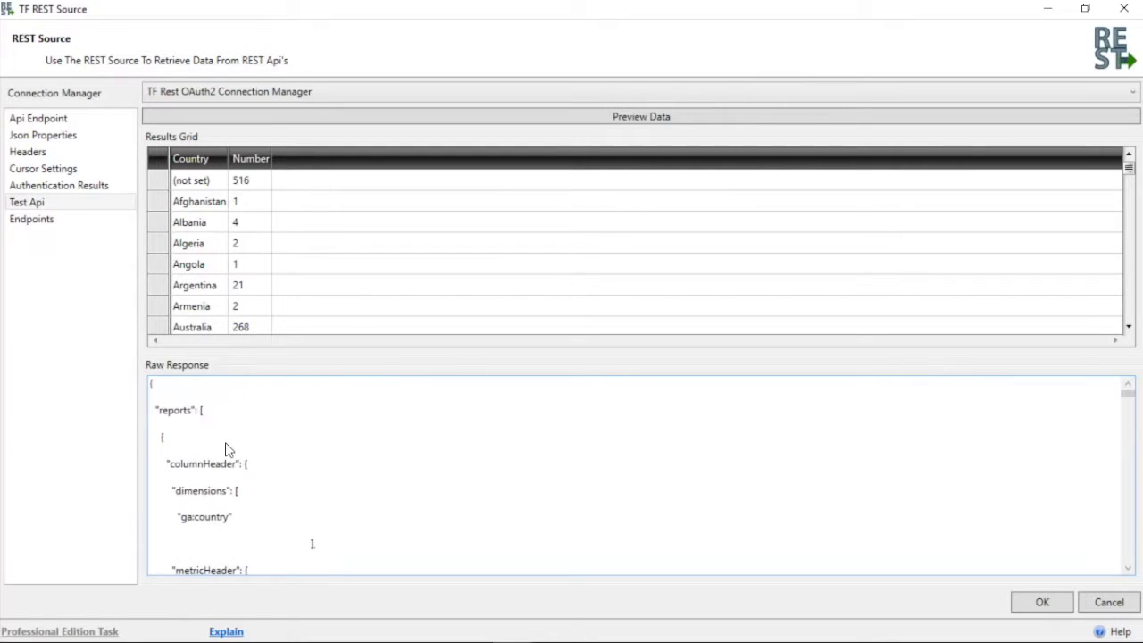
Trace the raw response's nesting from reports through data and rows to the first row's dimensions and metric values.
{"action": "scroll", "coordinate": [313, 480], "scroll_direction": "down", "scroll_amount": 2}
{"action": "scroll", "coordinate": [286, 468], "scroll_direction": "down", "scroll_amount": 5}
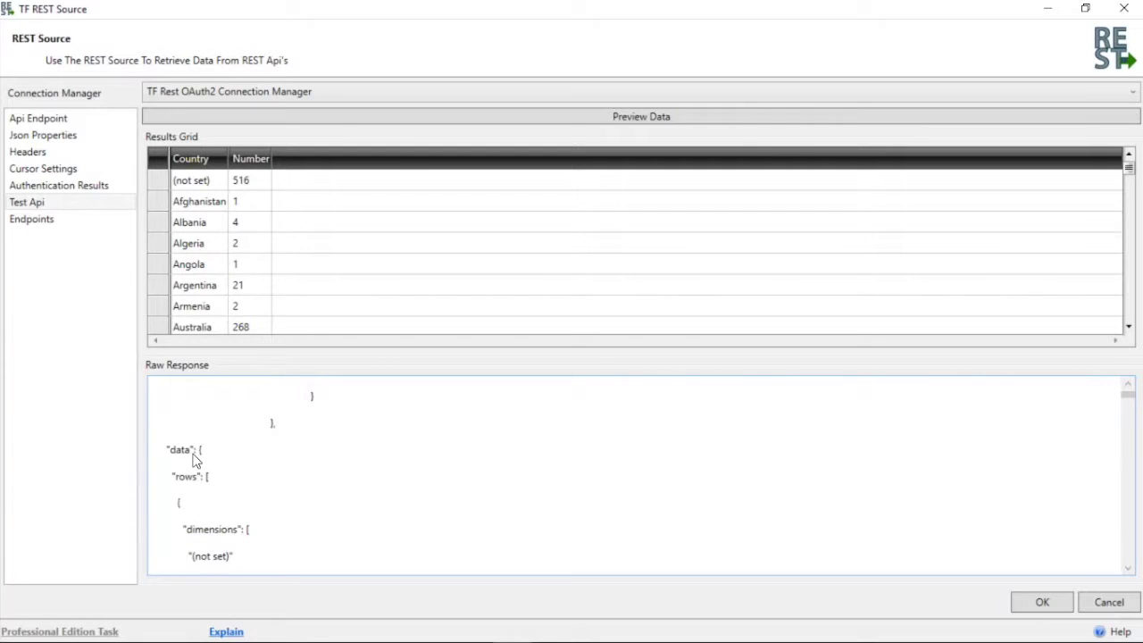
{"action": "scroll", "coordinate": [194, 459], "scroll_direction": "down", "scroll_amount": 1}
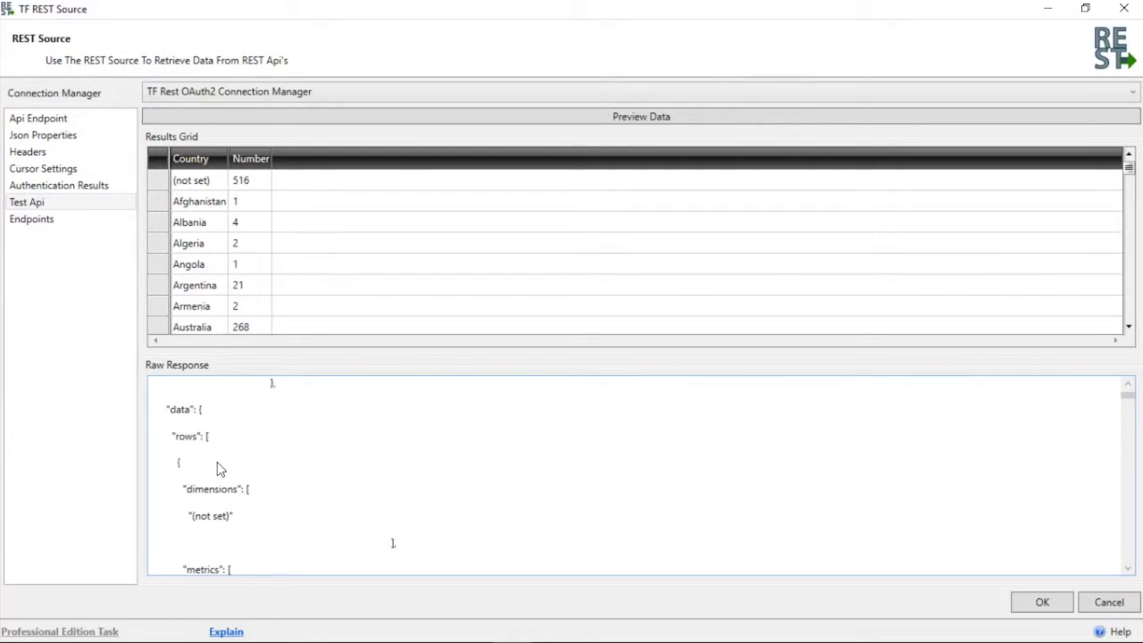
{"action": "scroll", "coordinate": [220, 468], "scroll_direction": "up", "scroll_amount": 6}
{"action": "scroll", "coordinate": [192, 434], "scroll_direction": "up", "scroll_amount": 1}
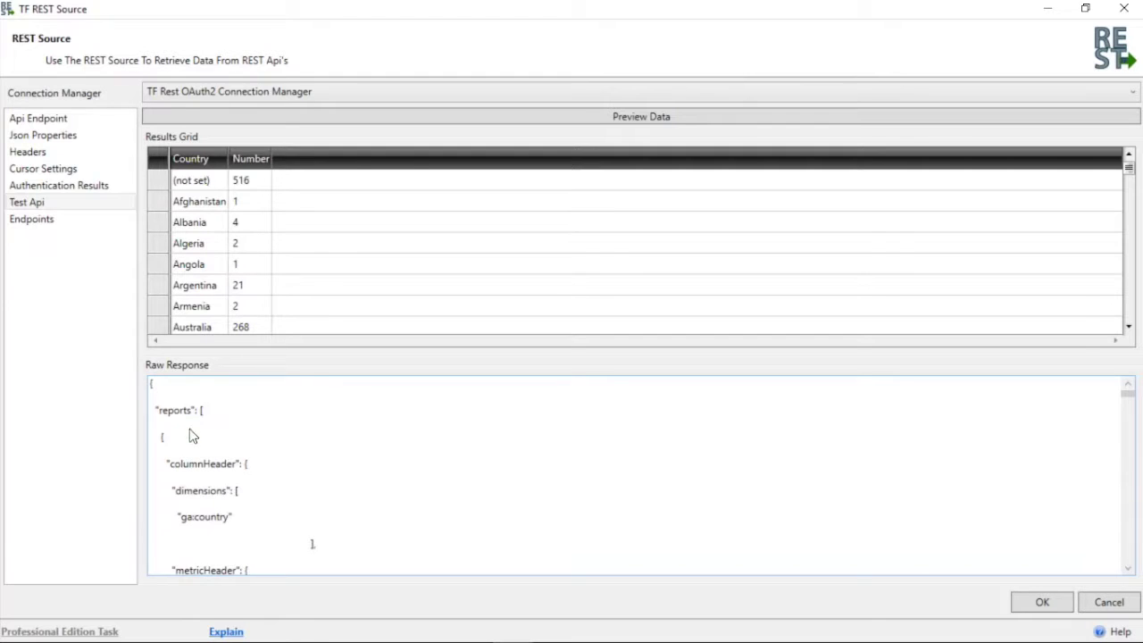
{"action": "scroll", "coordinate": [192, 428], "scroll_direction": "down", "scroll_amount": 6}
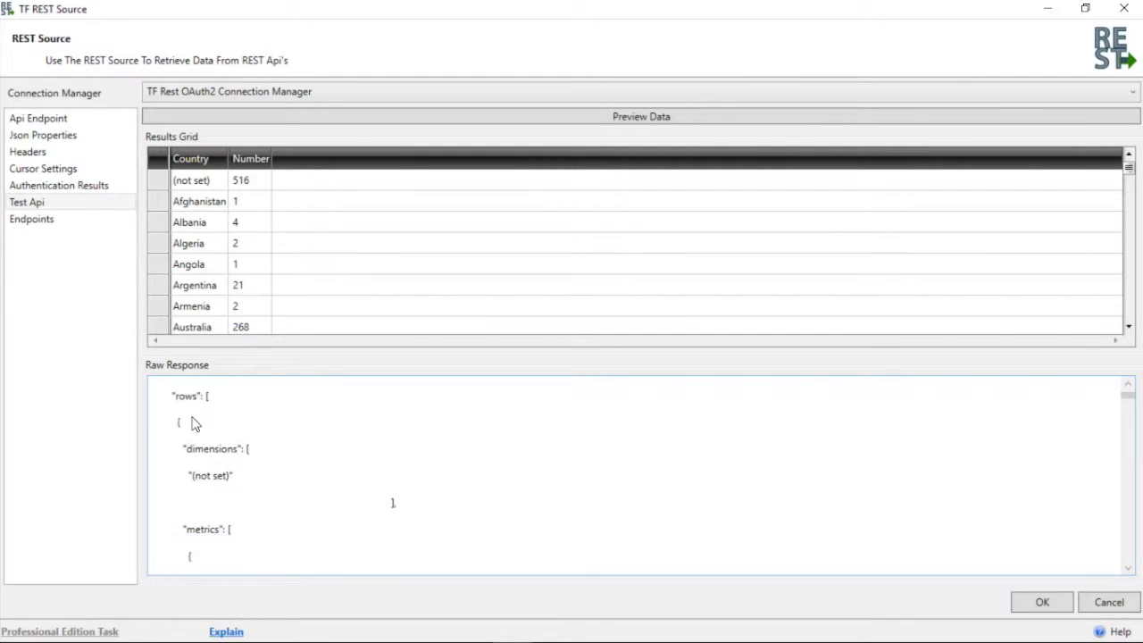
{"action": "scroll", "coordinate": [194, 426], "scroll_direction": "up", "scroll_amount": 1}
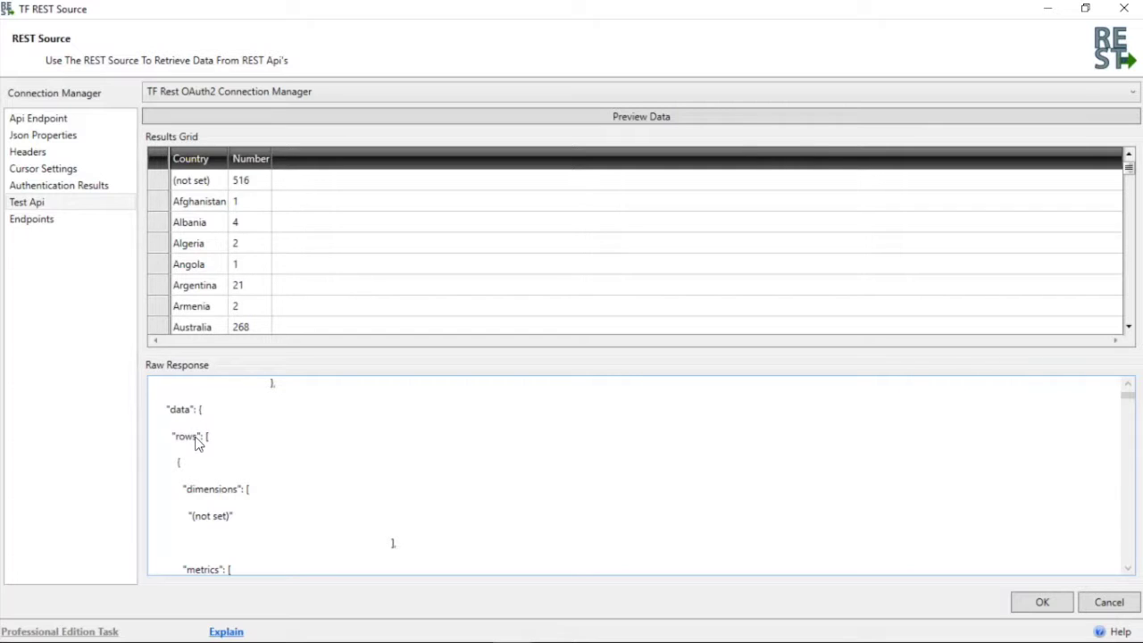
{"action": "scroll", "coordinate": [200, 444], "scroll_direction": "down", "scroll_amount": 2}
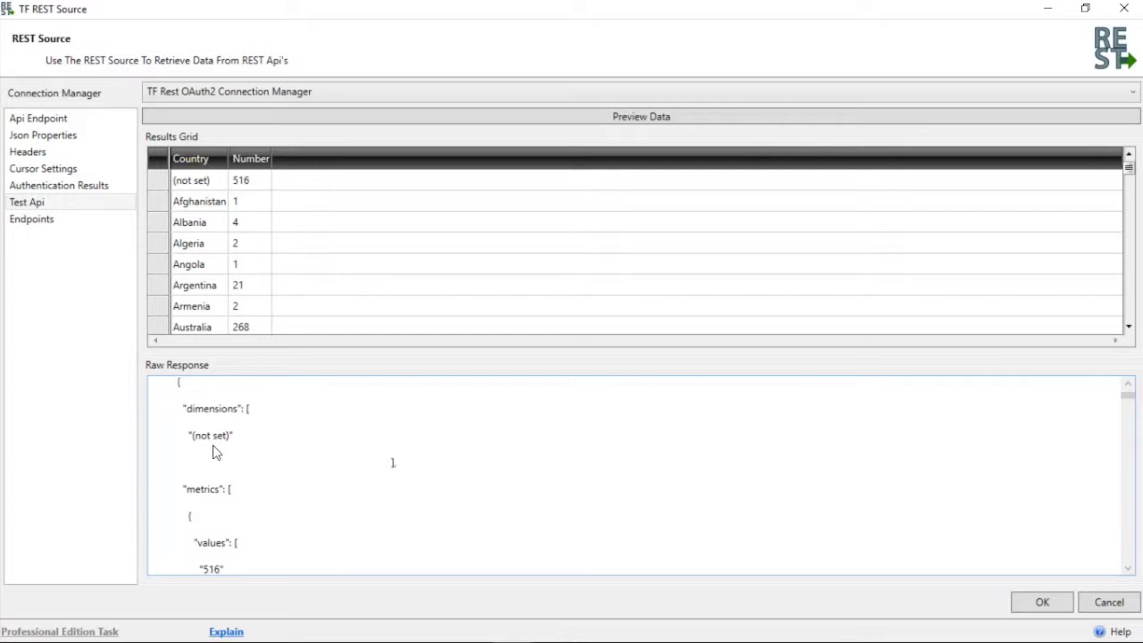
{"action": "scroll", "coordinate": [223, 433], "scroll_direction": "down", "scroll_amount": 1}
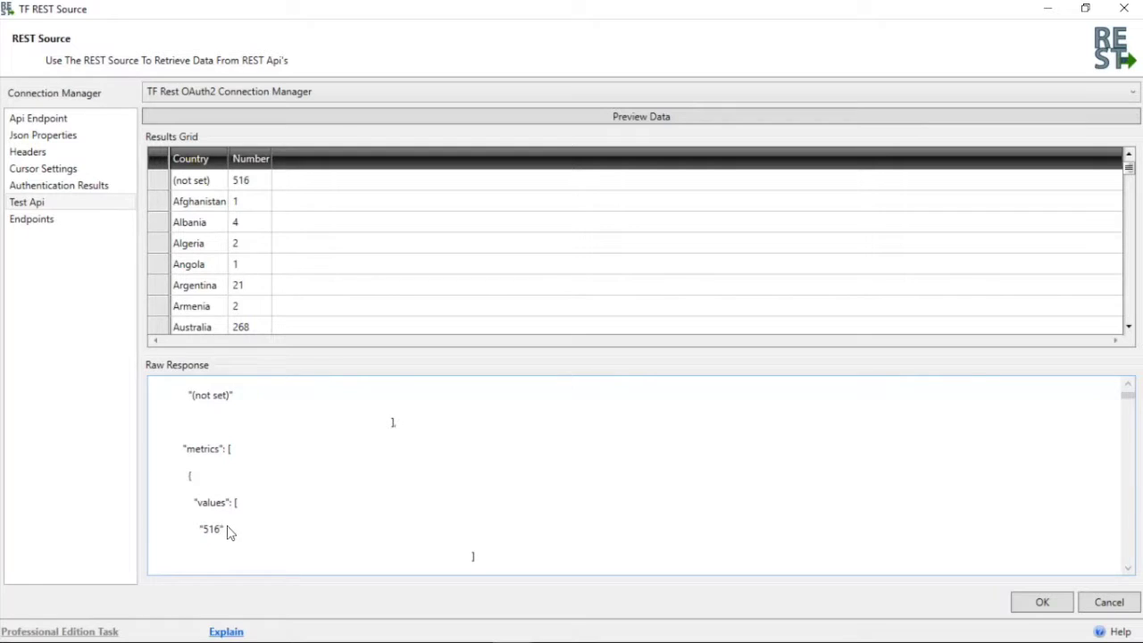
{"action": "scroll", "coordinate": [225, 491], "scroll_direction": "up", "scroll_amount": 1}
{"action": "scroll", "coordinate": [232, 496], "scroll_direction": "up", "scroll_amount": 1}
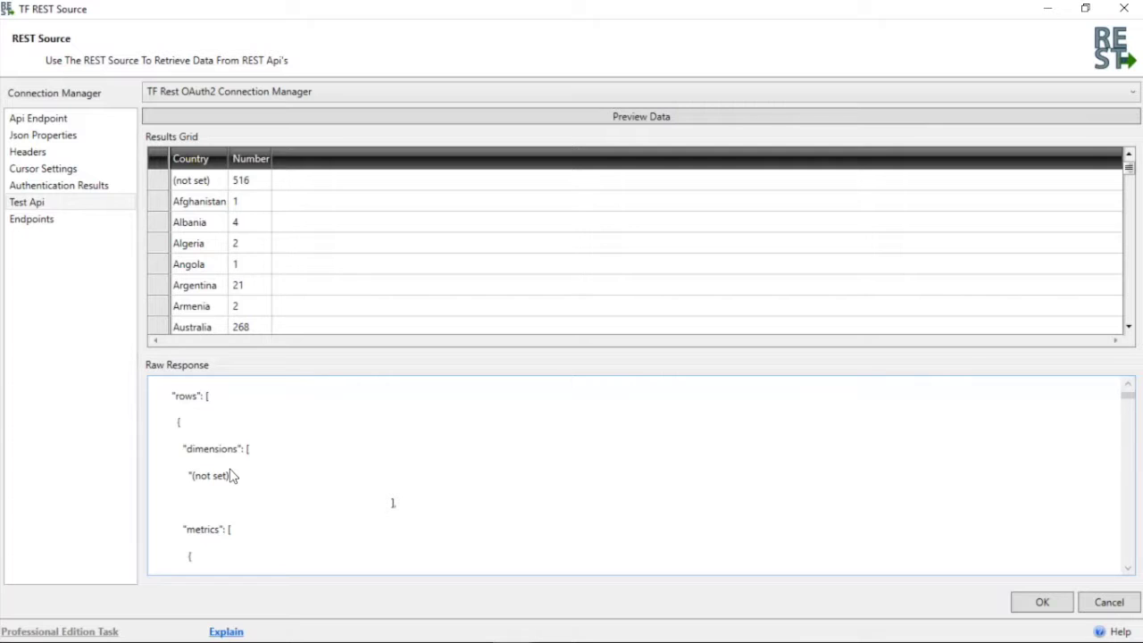
{"action": "scroll", "coordinate": [231, 475], "scroll_direction": "down", "scroll_amount": 2}
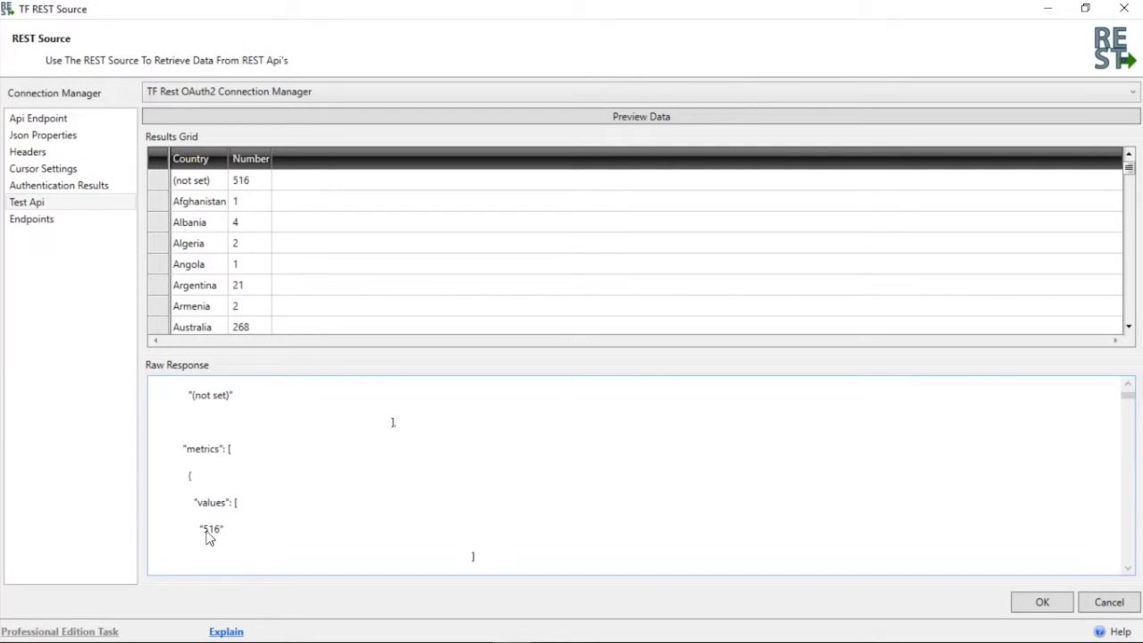
Compare the subsequent country entries in the raw response with the results grid and return to the start of the response.
{"action": "scroll", "coordinate": [259, 500], "scroll_direction": "down", "scroll_amount": 3}
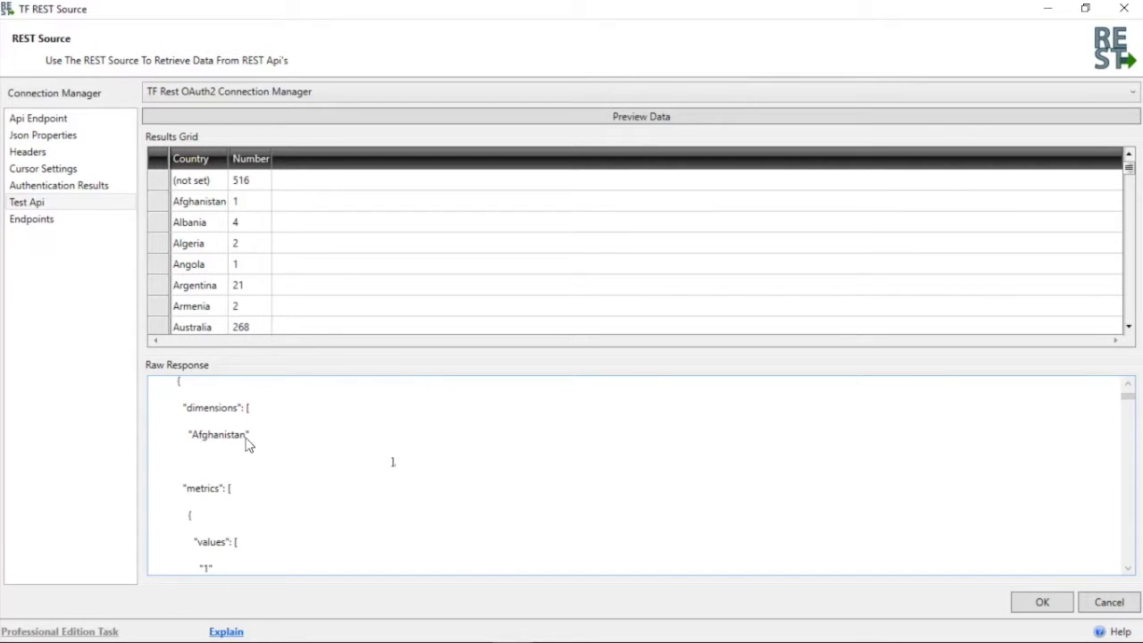
{"action": "scroll", "coordinate": [258, 451], "scroll_direction": "down", "scroll_amount": 5}
{"action": "scroll", "coordinate": [250, 471], "scroll_direction": "down", "scroll_amount": 3}
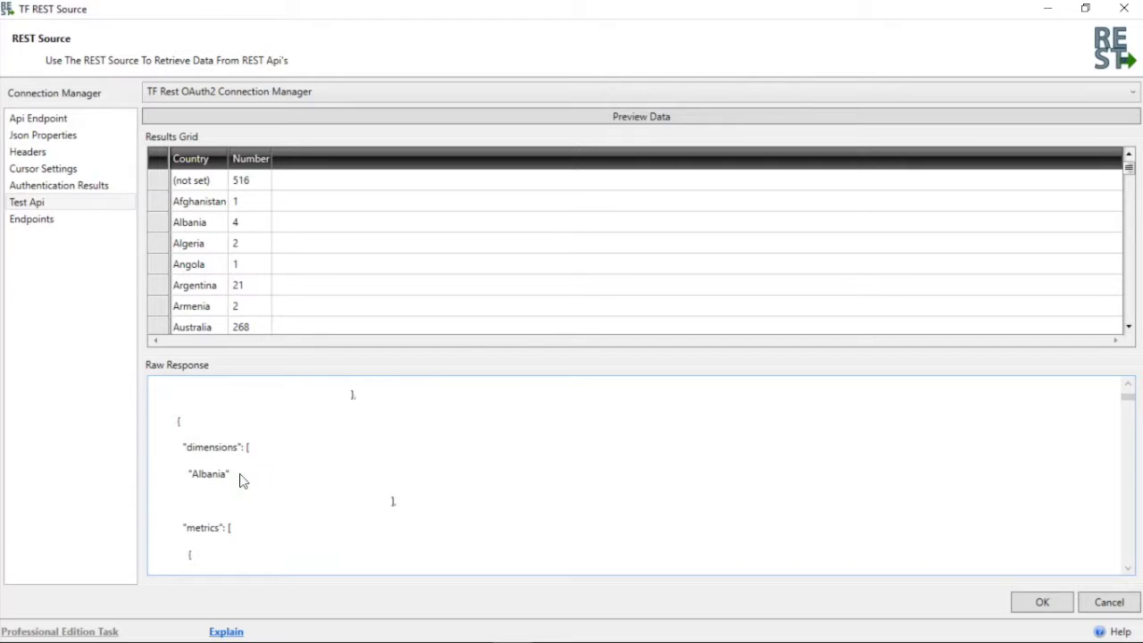
{"action": "scroll", "coordinate": [230, 453], "scroll_direction": "down", "scroll_amount": 5}
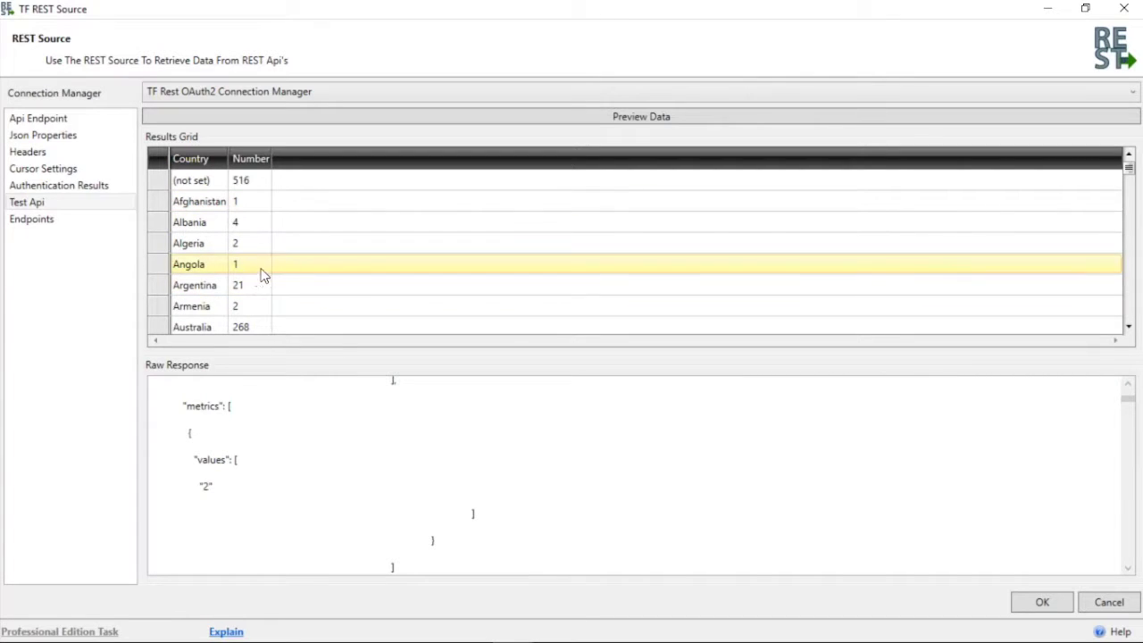
{"action": "scroll", "coordinate": [250, 464], "scroll_direction": "down", "scroll_amount": 3}
{"action": "scroll", "coordinate": [250, 464], "scroll_direction": "up", "scroll_amount": 10}
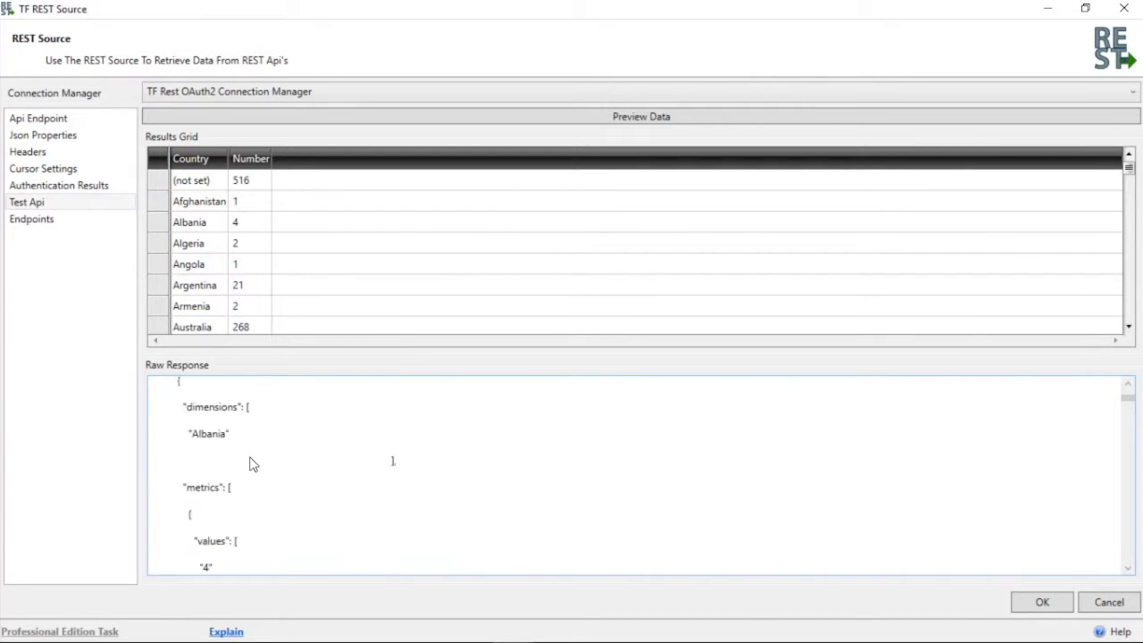
{"action": "scroll", "coordinate": [250, 463], "scroll_direction": "up", "scroll_amount": 2}
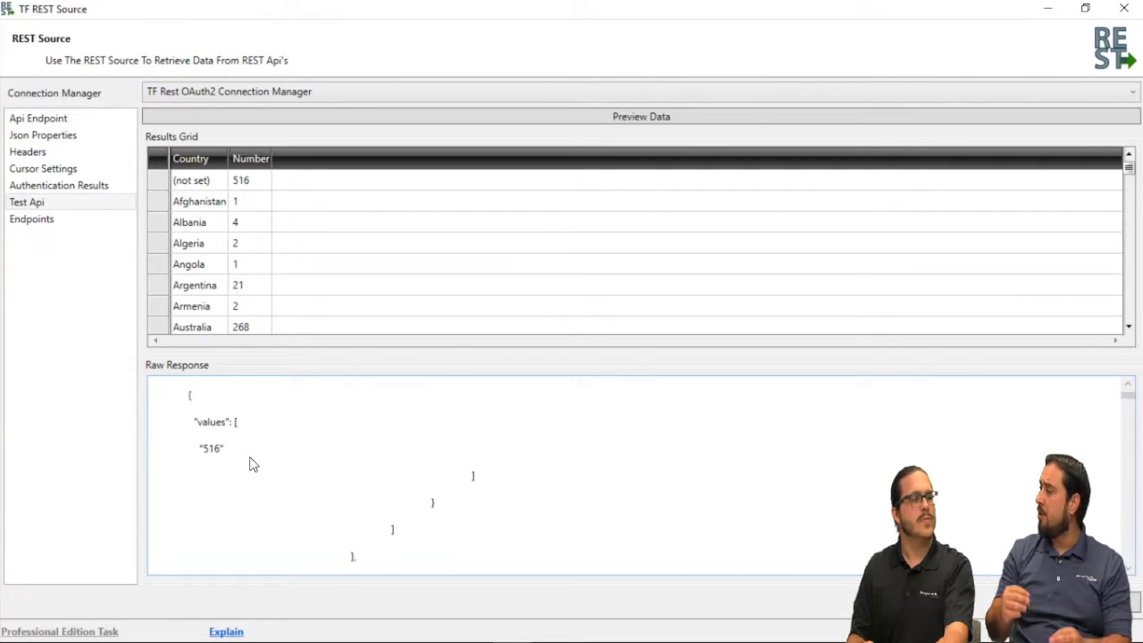
{"action": "scroll", "coordinate": [250, 465], "scroll_direction": "up", "scroll_amount": 8}
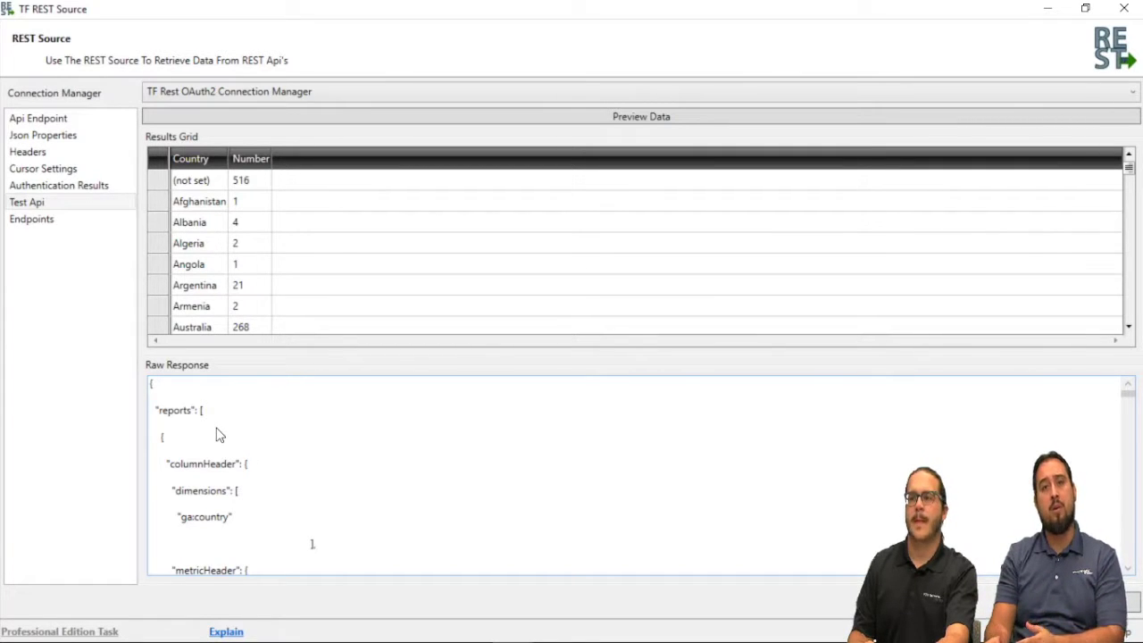
Compare the raw response's data rows with the root JSON path and the Country and Number token paths in the JSON properties.
{"action": "scroll", "coordinate": [212, 436], "scroll_direction": "down", "scroll_amount": 5}
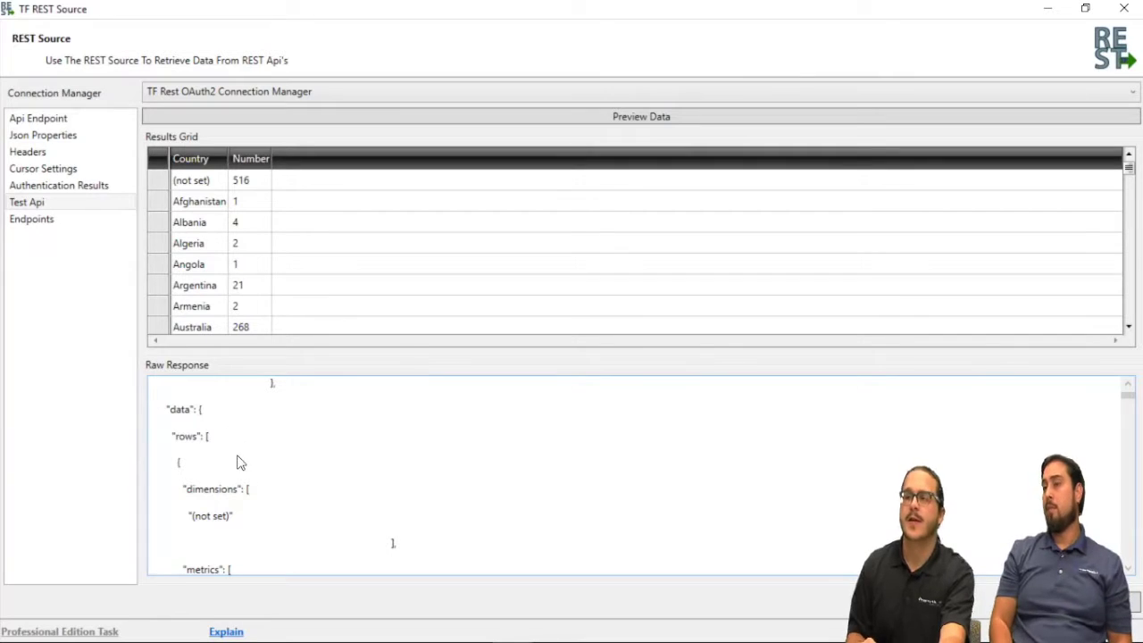
{"action": "left_click", "coordinate": [59, 136]}
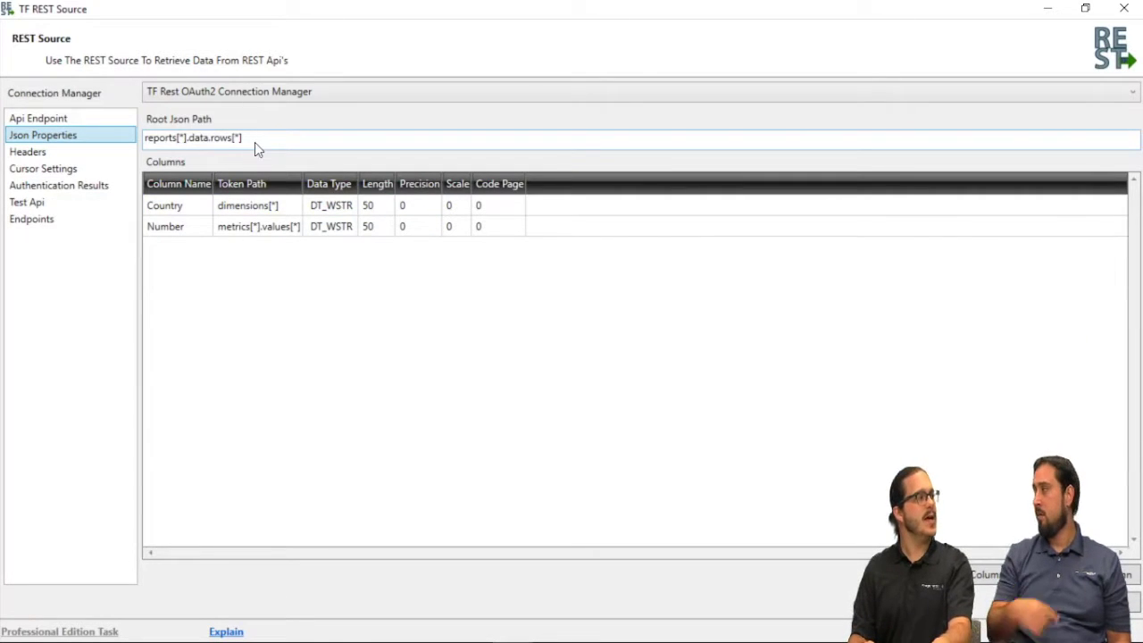
{"action": "left_click", "coordinate": [264, 206]}
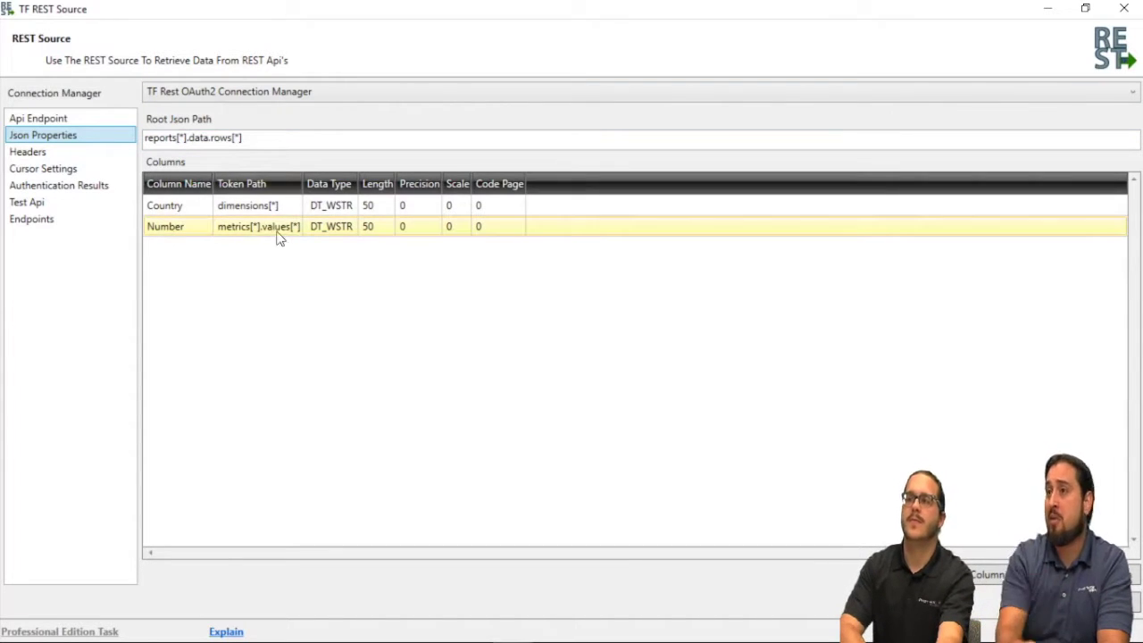
{"action": "left_click", "coordinate": [182, 141]}
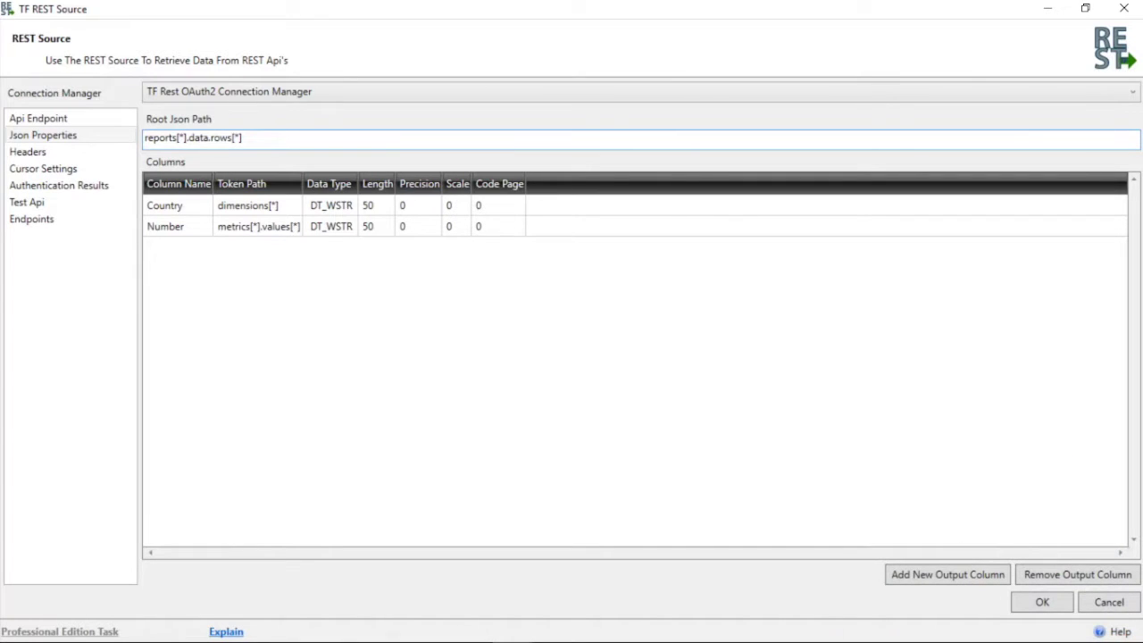
Reopen the API test results and follow the raw response from reports past columnHeader to the data rows.
{"action": "left_click", "coordinate": [41, 203]}
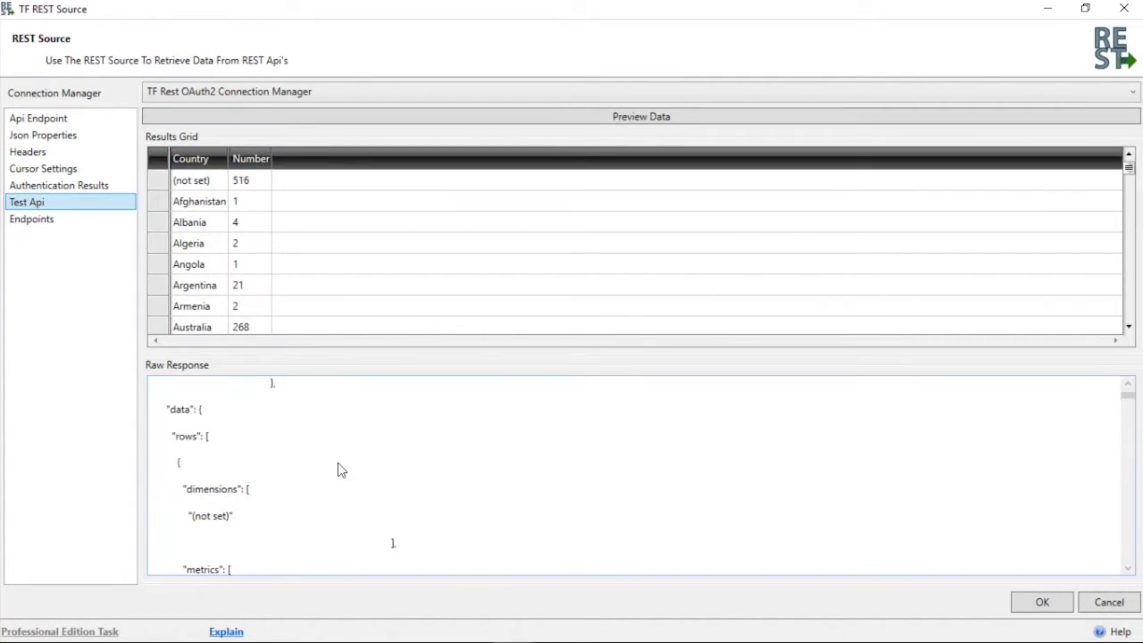
{"action": "scroll", "coordinate": [263, 511], "scroll_direction": "up", "scroll_amount": 5}
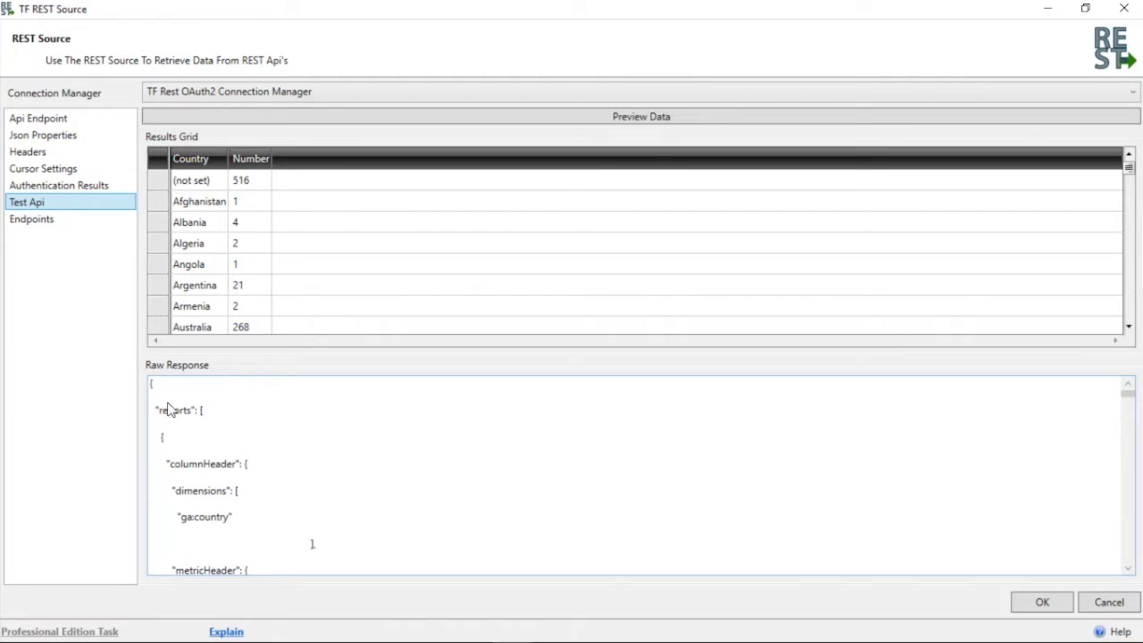
{"action": "scroll", "coordinate": [186, 414], "scroll_direction": "down", "scroll_amount": 5}
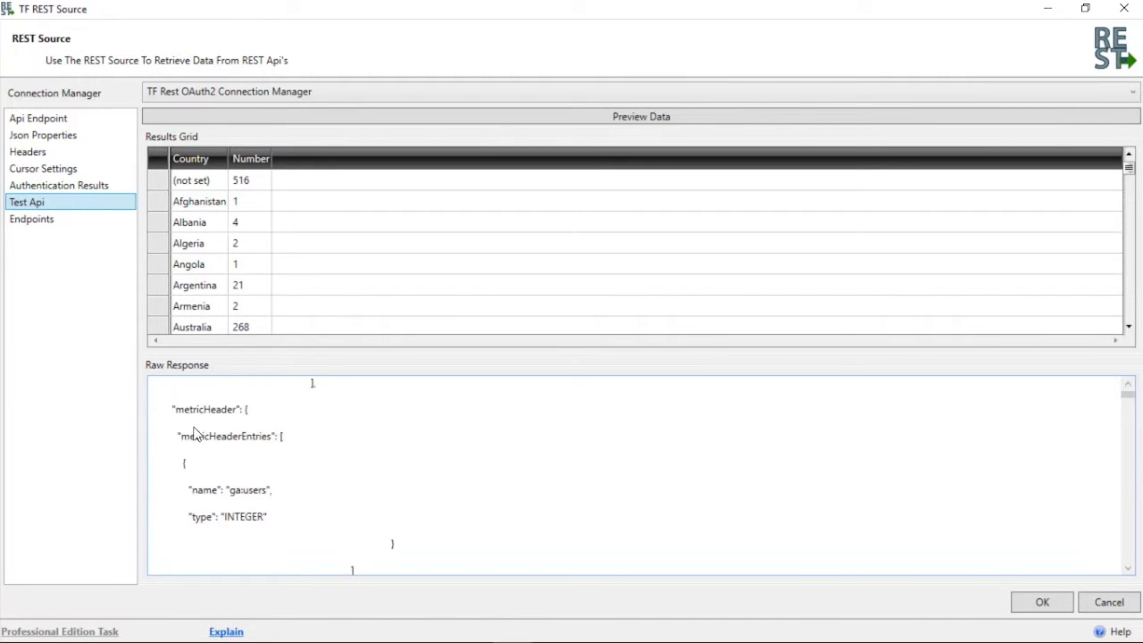
{"action": "scroll", "coordinate": [268, 465], "scroll_direction": "down", "scroll_amount": 2}
{"action": "scroll", "coordinate": [197, 491], "scroll_direction": "down", "scroll_amount": 1}
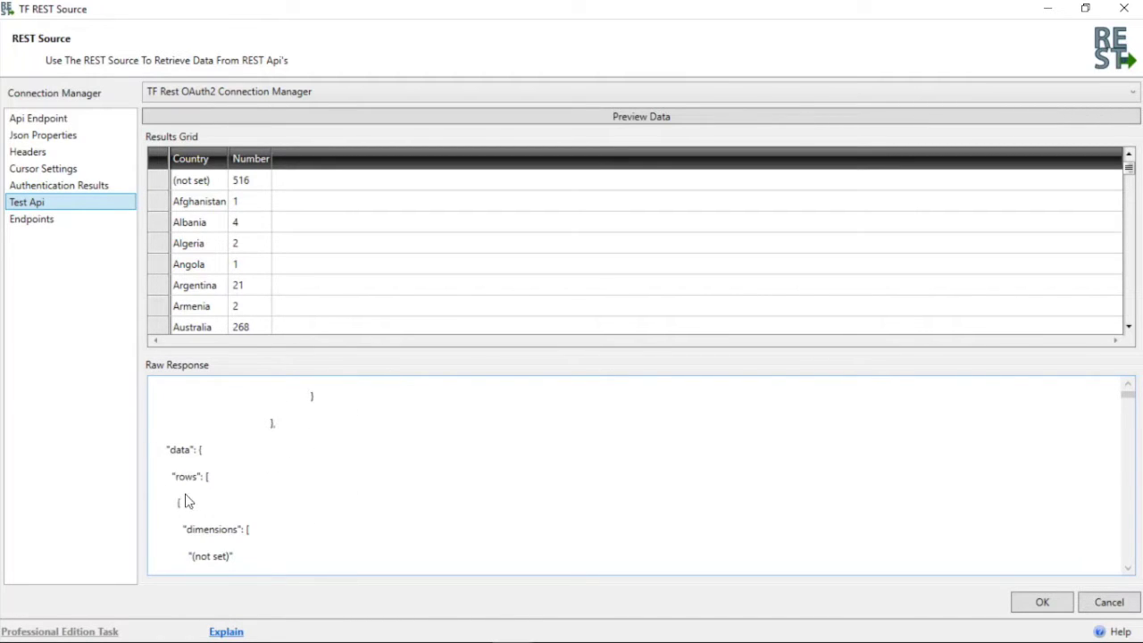
{"action": "scroll", "coordinate": [191, 455], "scroll_direction": "down", "scroll_amount": 3}
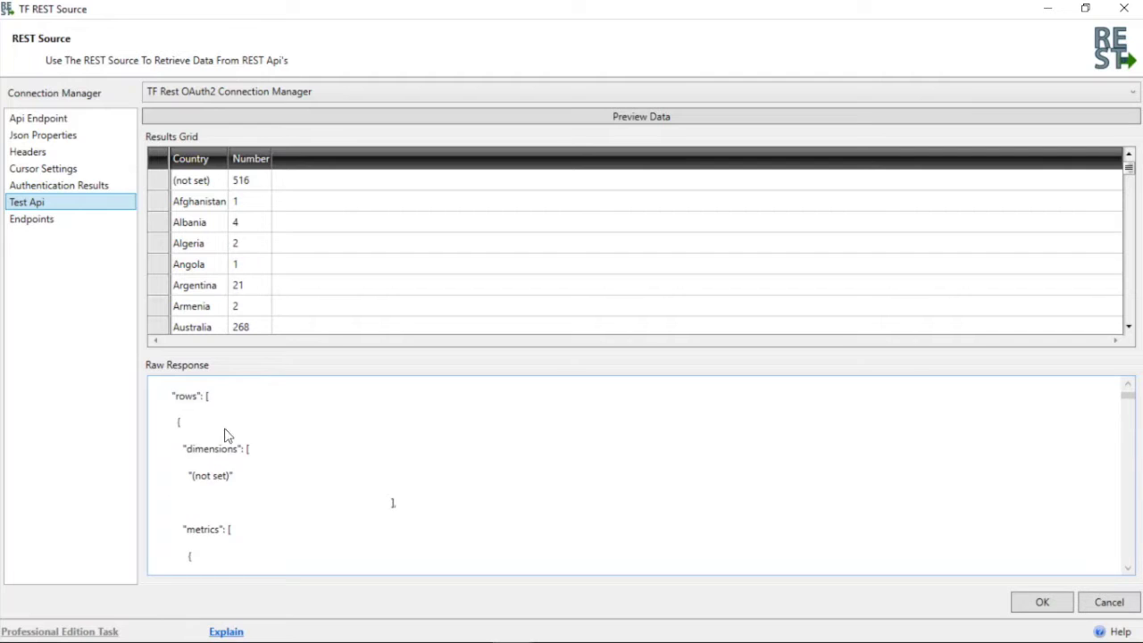
{"action": "scroll", "coordinate": [186, 408], "scroll_direction": "down", "scroll_amount": 2}
Examine how each row object in the raw response holds its dimensions and metrics values, comparing the first row with the Afghanistan row.
{"action": "scroll", "coordinate": [178, 408], "scroll_direction": "up", "scroll_amount": 2}
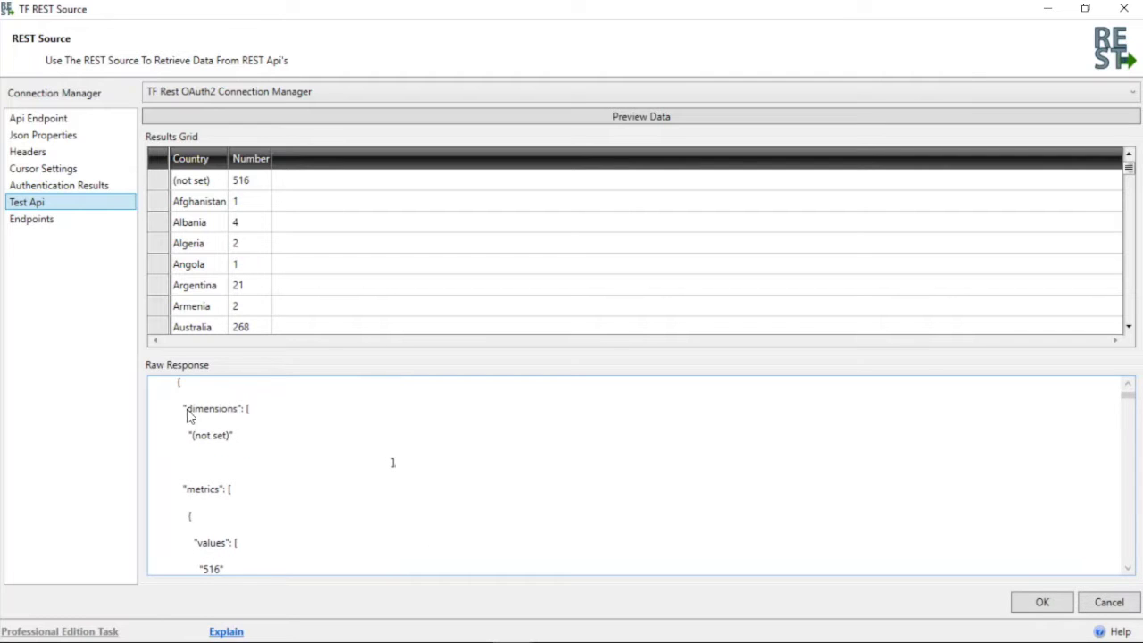
{"action": "scroll", "coordinate": [196, 437], "scroll_direction": "down", "scroll_amount": 3}
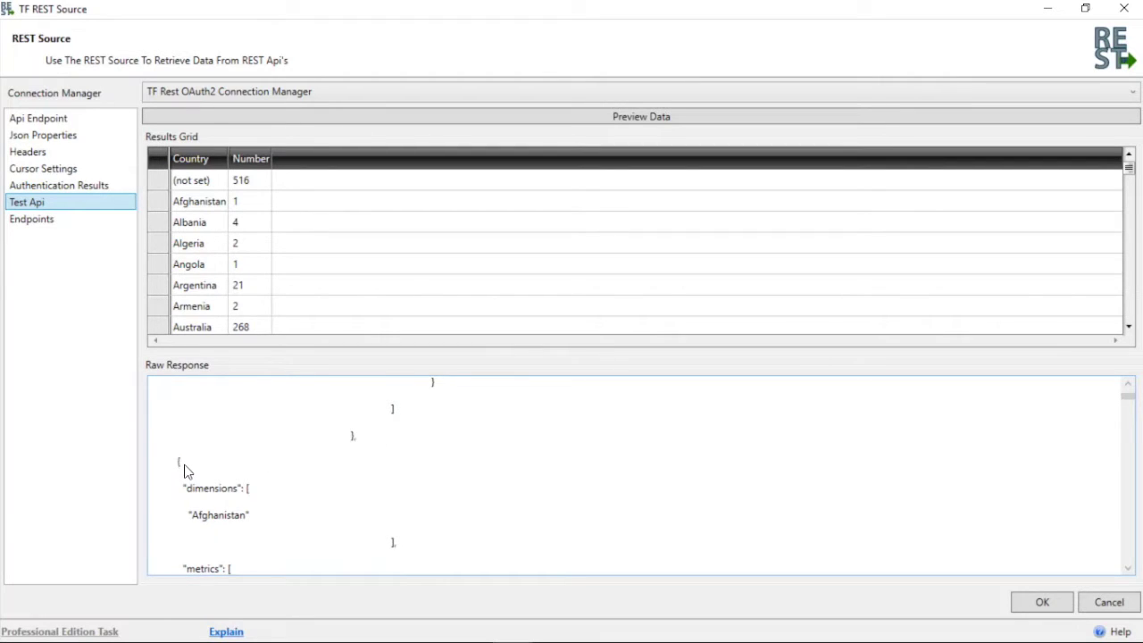
{"action": "scroll", "coordinate": [214, 515], "scroll_direction": "down", "scroll_amount": 1}
{"action": "scroll", "coordinate": [220, 515], "scroll_direction": "up", "scroll_amount": 3}
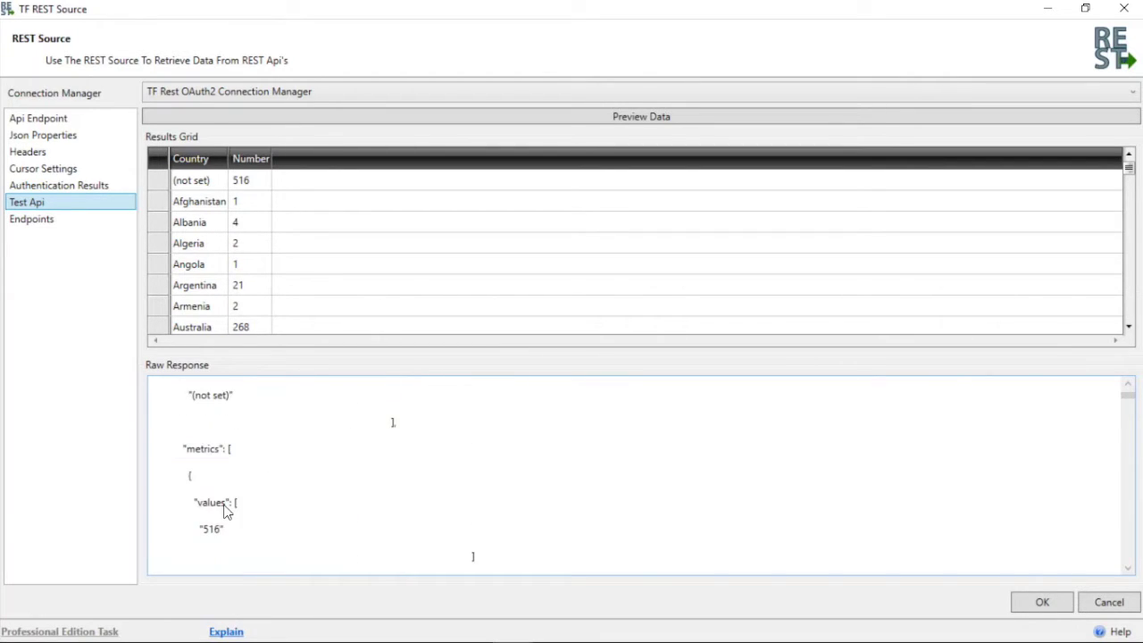
{"action": "scroll", "coordinate": [247, 491], "scroll_direction": "down", "scroll_amount": 1}
{"action": "scroll", "coordinate": [224, 490], "scroll_direction": "up", "scroll_amount": 2}
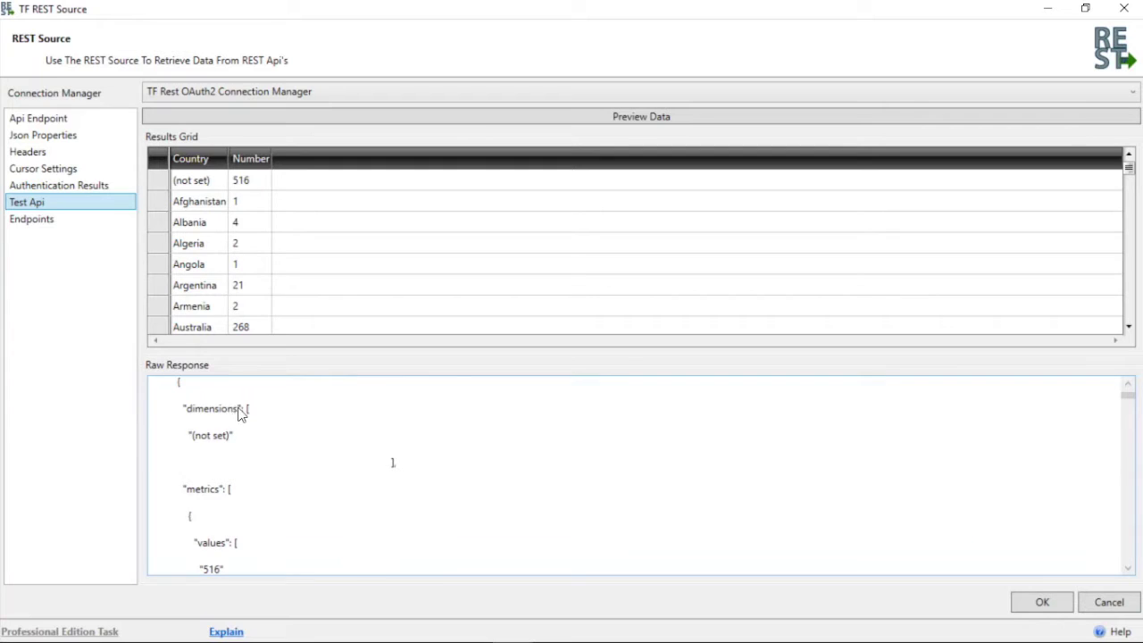
{"action": "scroll", "coordinate": [237, 439], "scroll_direction": "down", "scroll_amount": 4}
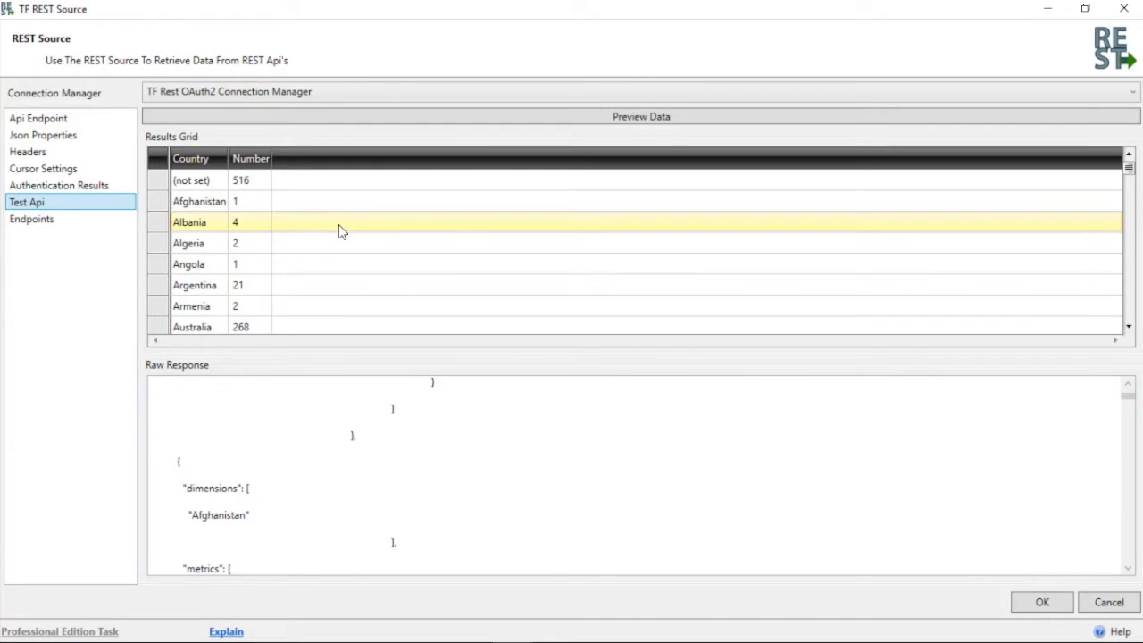
Review the parsed Country and Number rows in the results grid, from the first countries through Hong Kong.
{"action": "scroll", "coordinate": [340, 250], "scroll_direction": "down", "scroll_amount": 3}
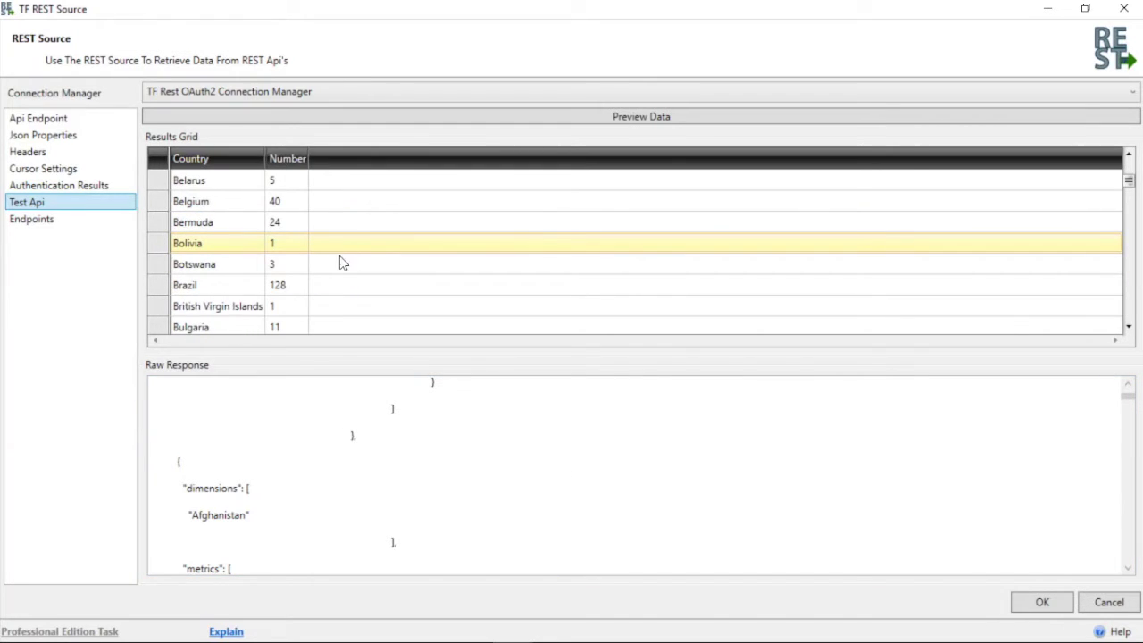
{"action": "scroll", "coordinate": [342, 262], "scroll_direction": "down", "scroll_amount": 1}
{"action": "scroll", "coordinate": [334, 241], "scroll_direction": "down", "scroll_amount": 1}
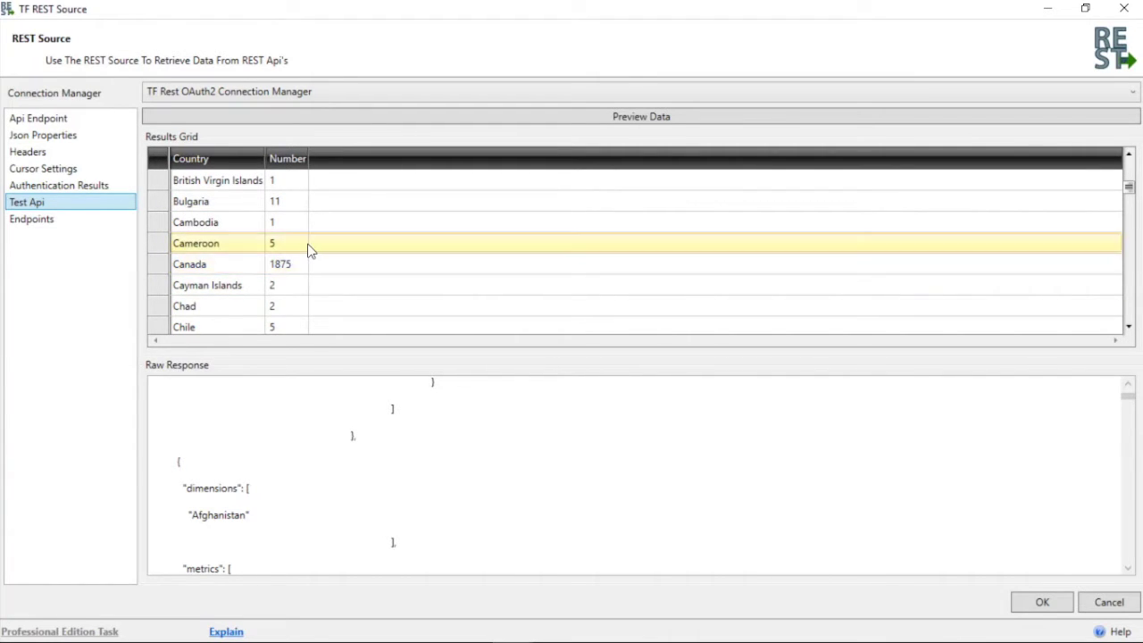
{"action": "scroll", "coordinate": [309, 248], "scroll_direction": "down", "scroll_amount": 5}
{"action": "scroll", "coordinate": [309, 248], "scroll_direction": "up", "scroll_amount": 1}
{"action": "scroll", "coordinate": [310, 259], "scroll_direction": "down", "scroll_amount": 4}
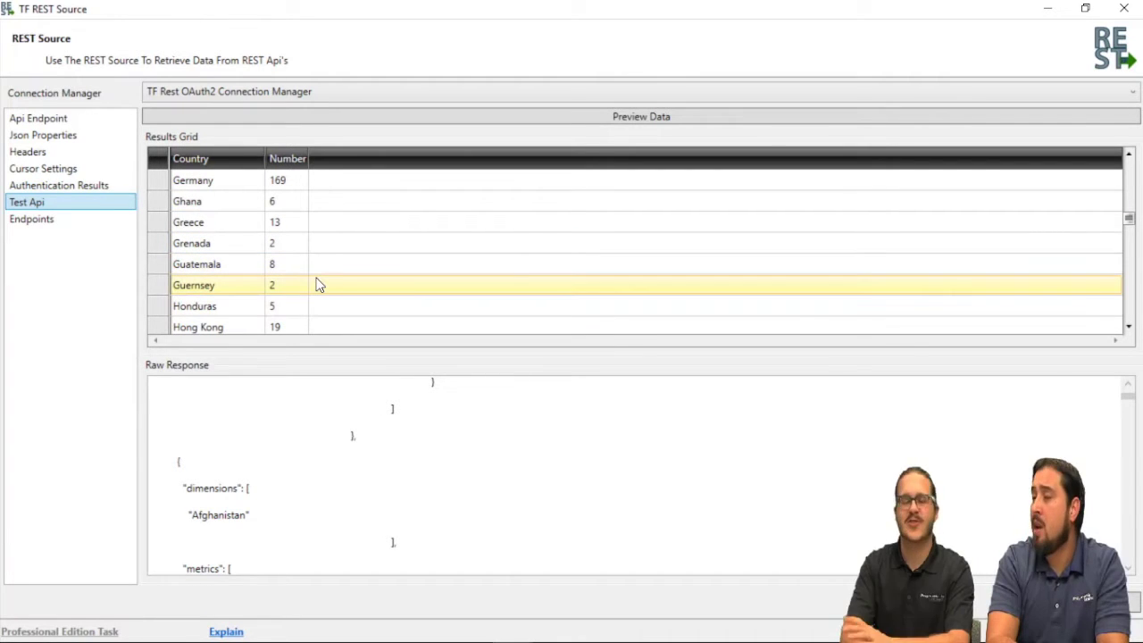